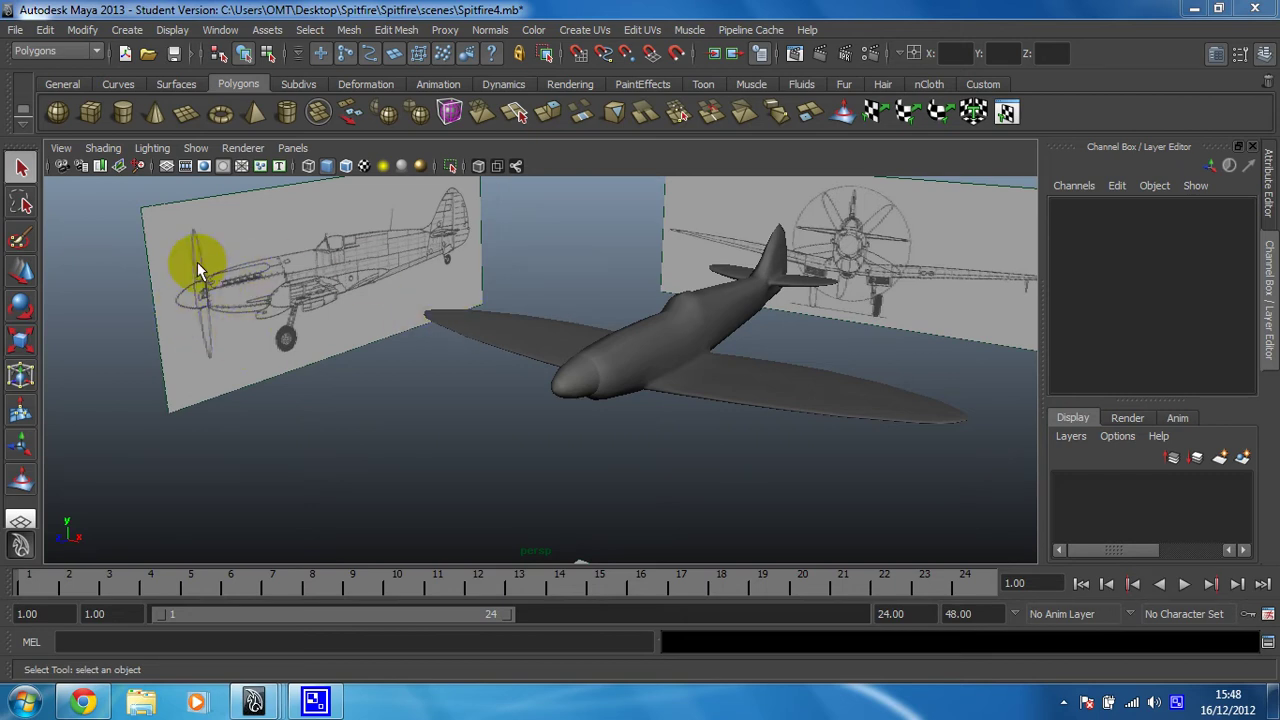
# Create a thin upright polygon cube about 1.95 wide, 4.5 high and 0.32 deep near the aircraft's nose and rename it Blade
pyautogui.click(88, 107)
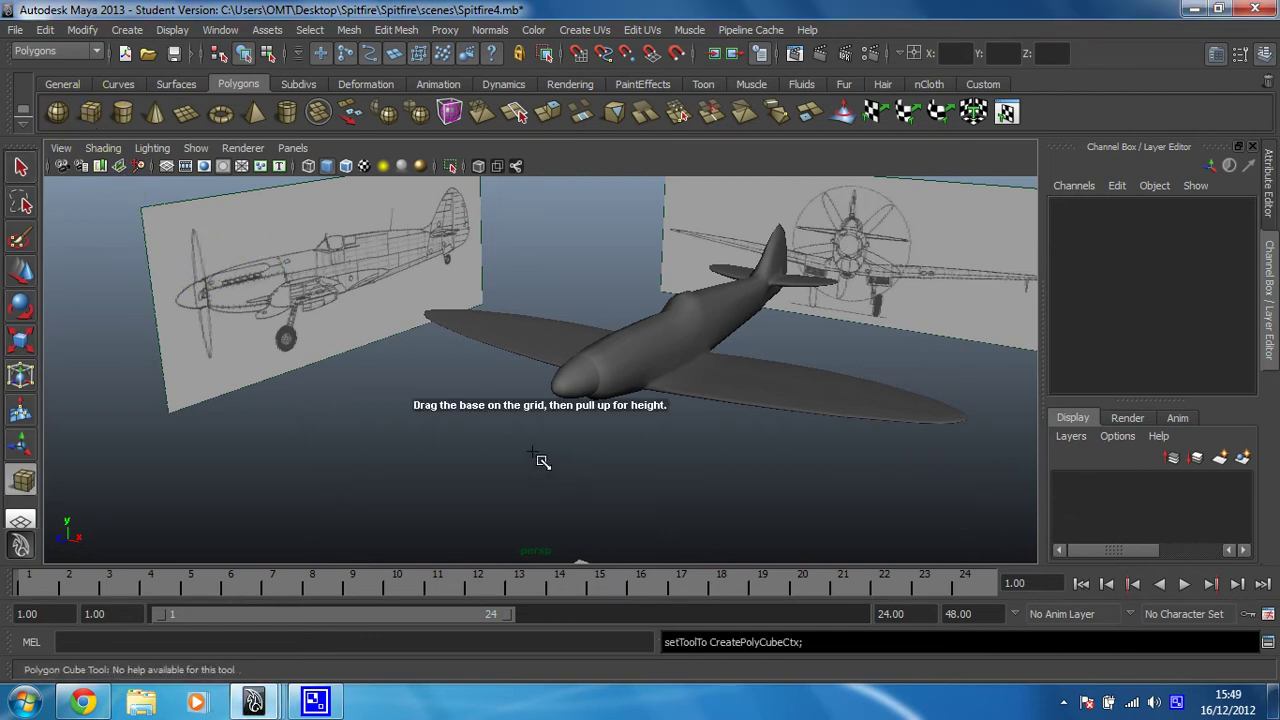
pyautogui.moveTo(516, 453); pyautogui.dragTo(582, 326)
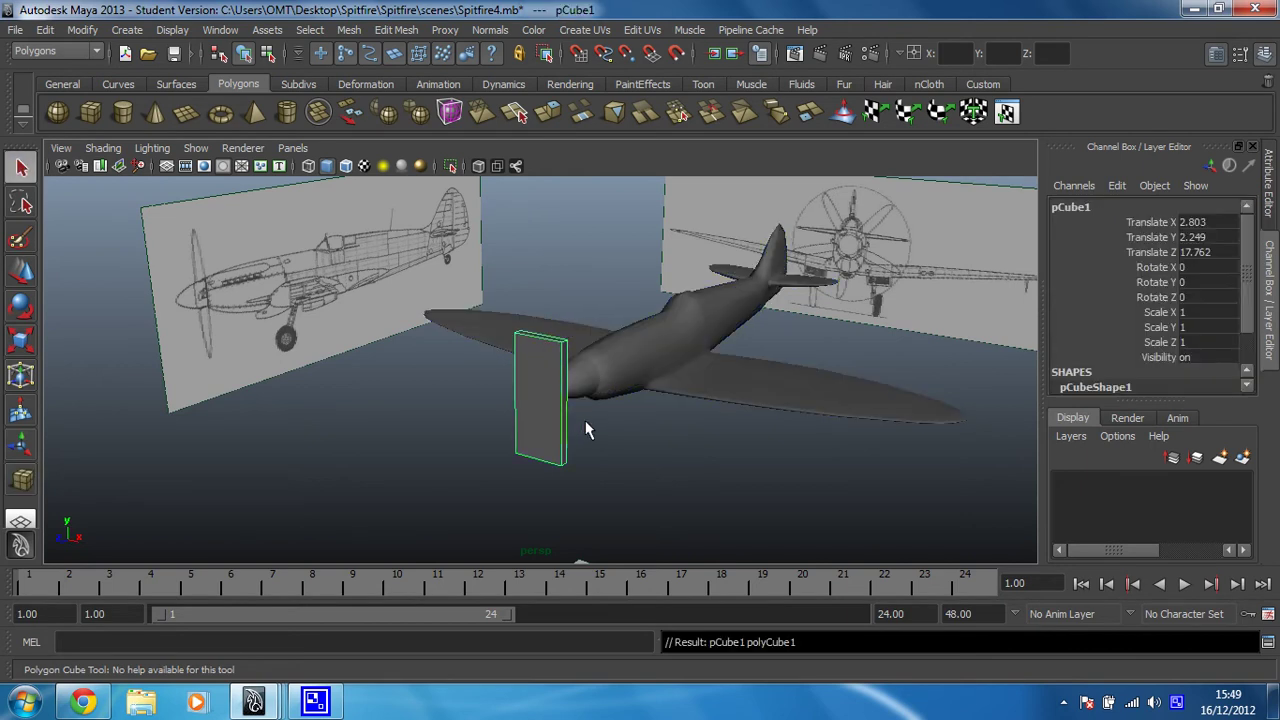
pyautogui.doubleClick(1069, 207)
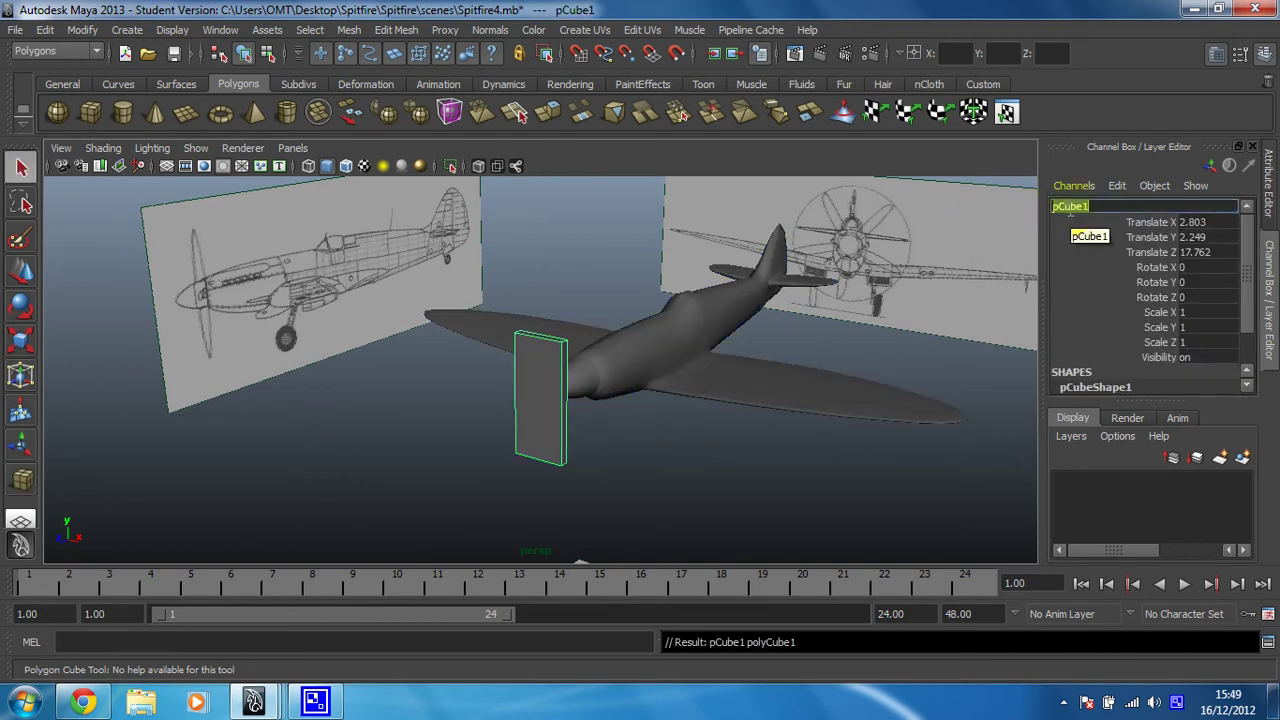
pyautogui.write('Blade')
pyautogui.press('Return')
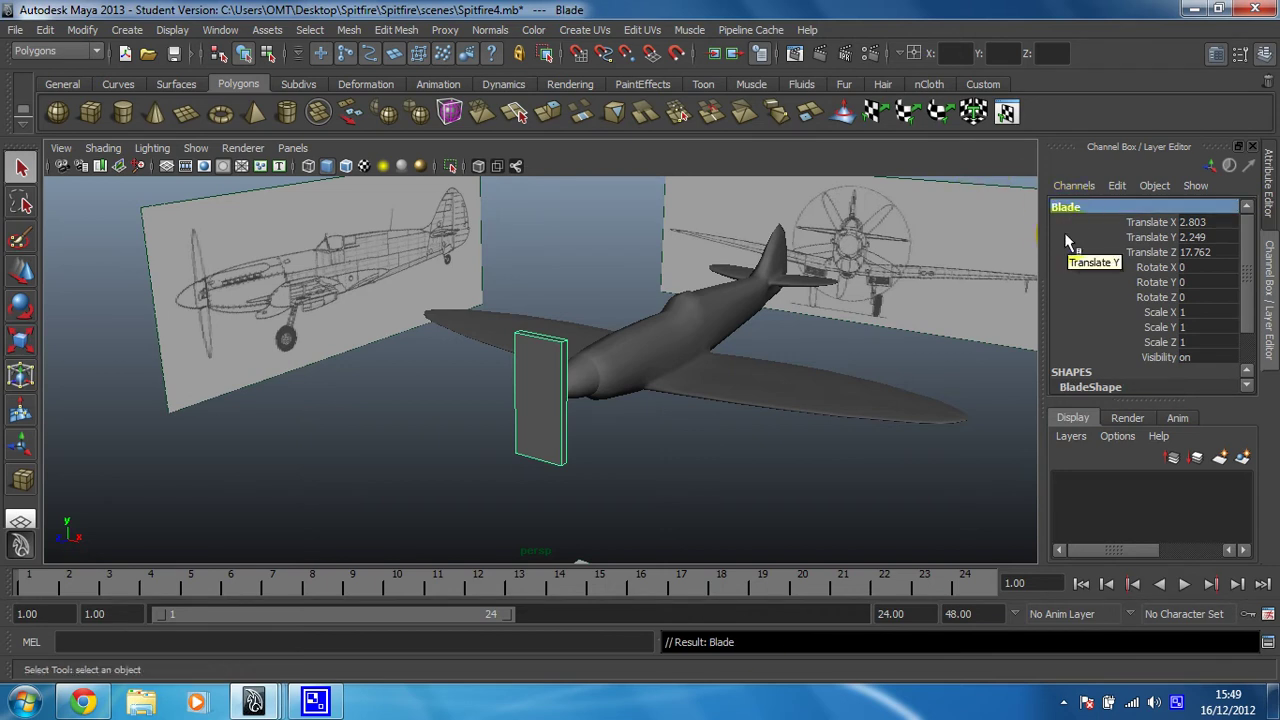
# Set the Blade cube's subdivisions to 2 in width, 4 in height and 2 in depth
pyautogui.moveTo(1152, 400); pyautogui.dragTo(1148, 510)
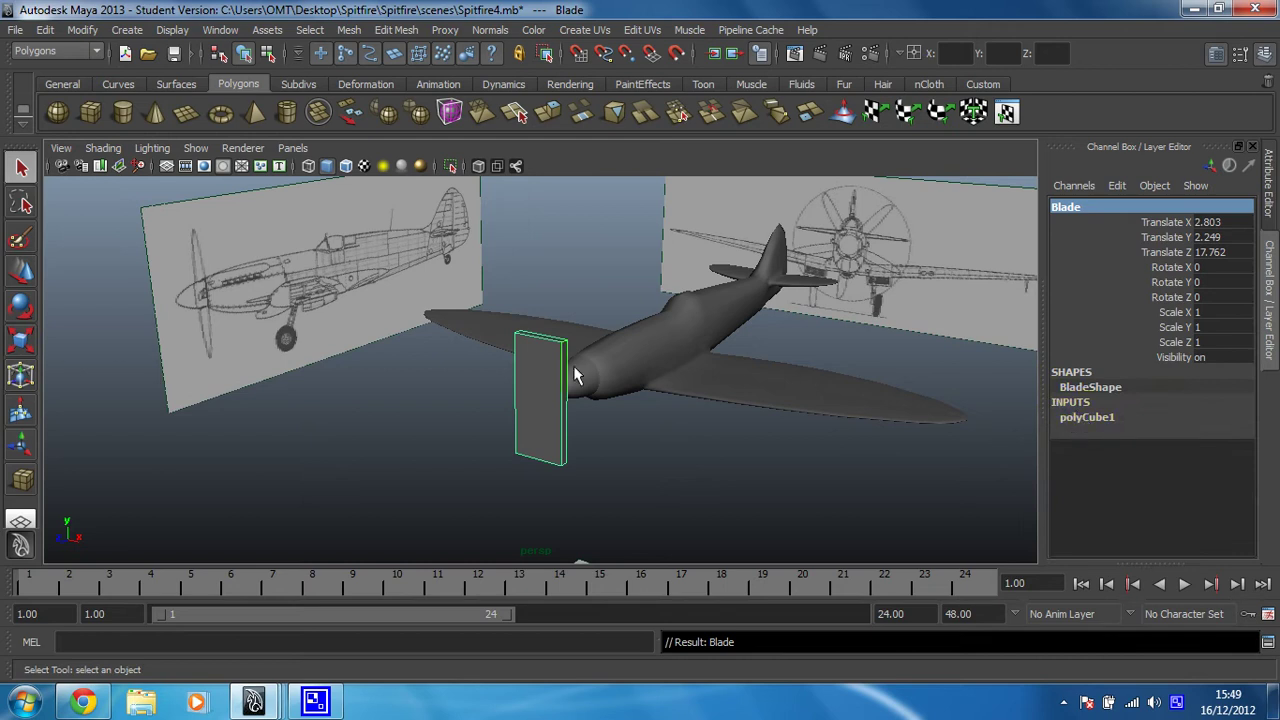
pyautogui.click(1078, 418)
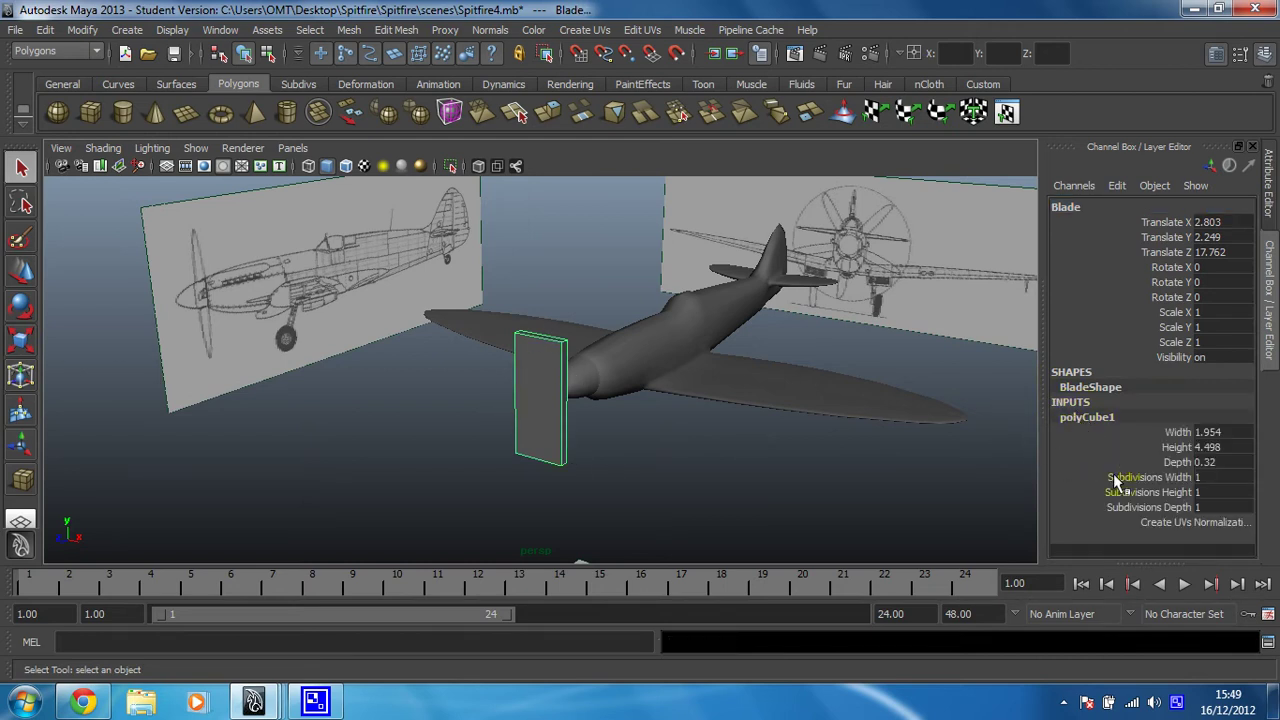
pyautogui.doubleClick(1212, 508)
pyautogui.write('2')
pyautogui.press('Return')
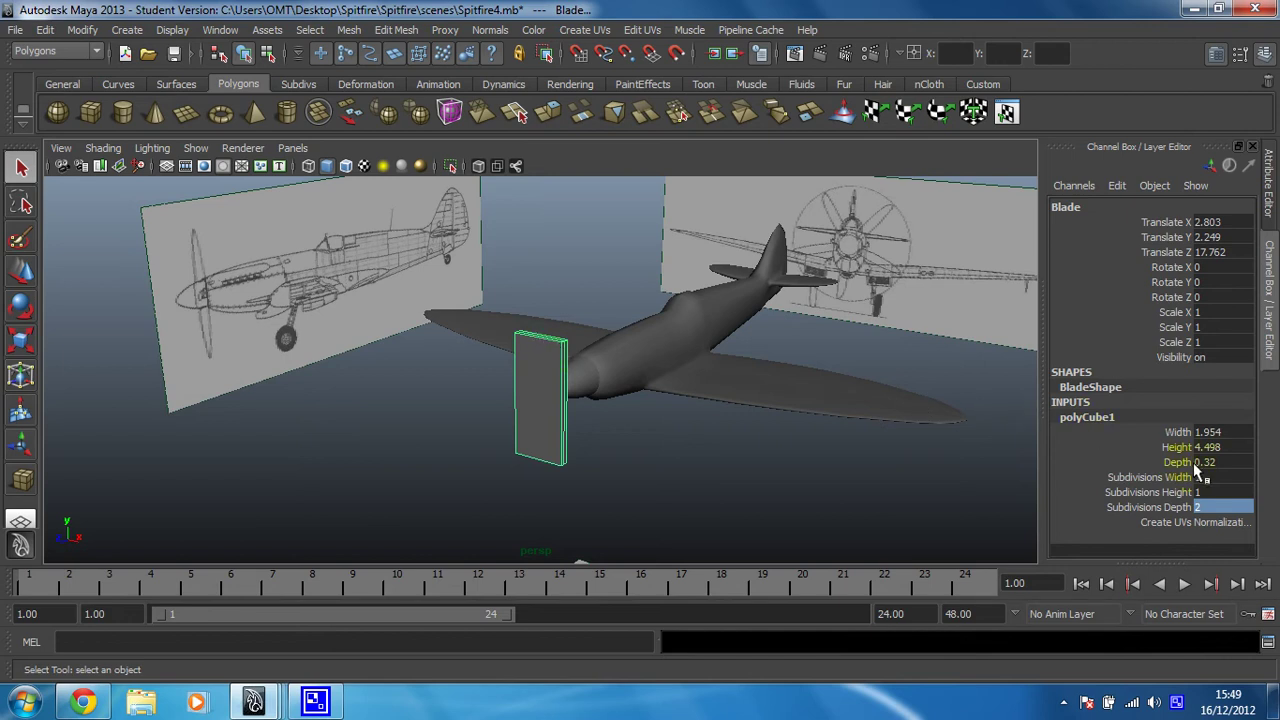
pyautogui.doubleClick(1214, 505)
pyautogui.doubleClick(1213, 479)
pyautogui.press('Return')
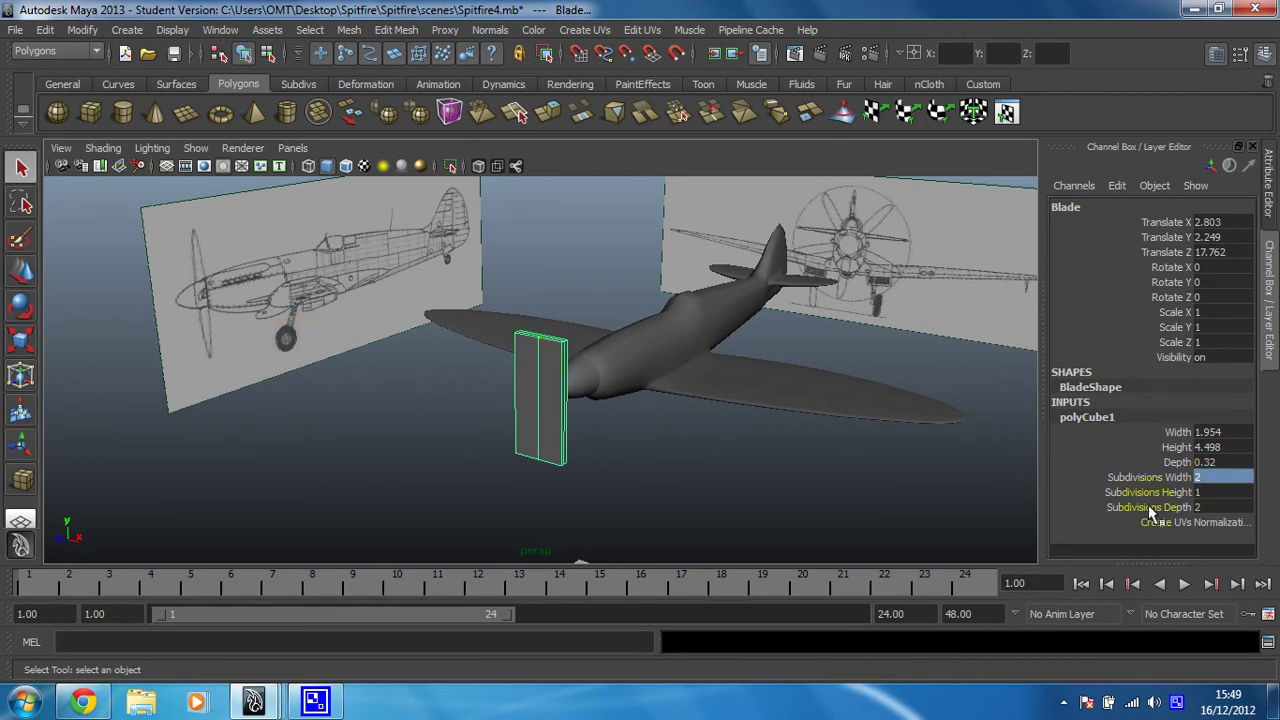
pyautogui.doubleClick(1206, 491)
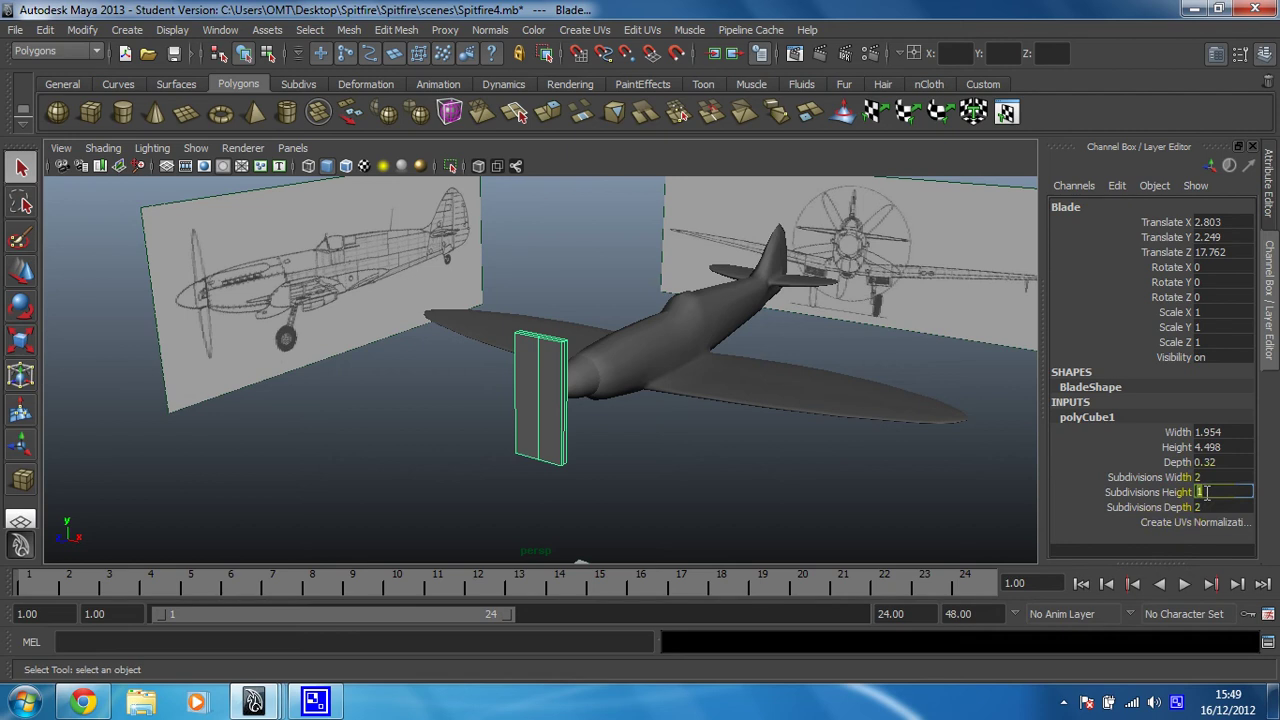
pyautogui.press('Return')
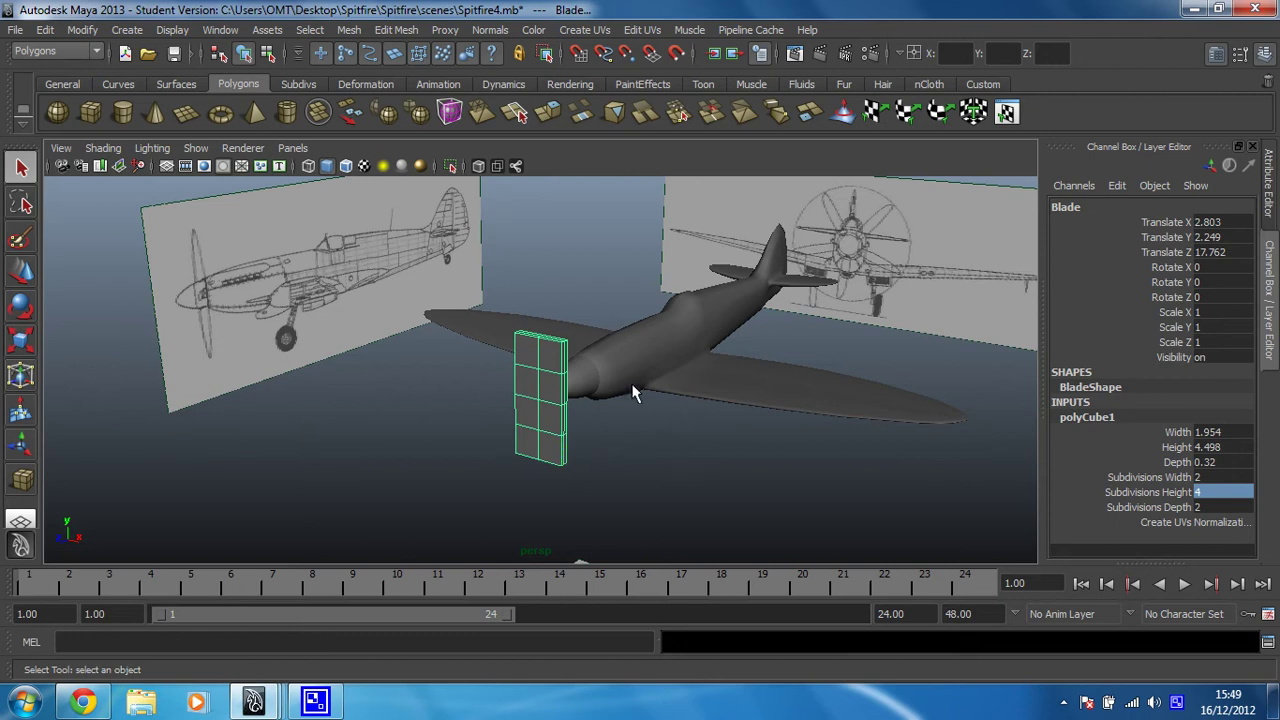
# Remove the aircraft's nose, fuselage, wings and tail from the scene and select the blade
pyautogui.moveTo(584, 288); pyautogui.dragTo(604, 367)
pyautogui.moveTo(617, 435); pyautogui.dragTo(618, 437)
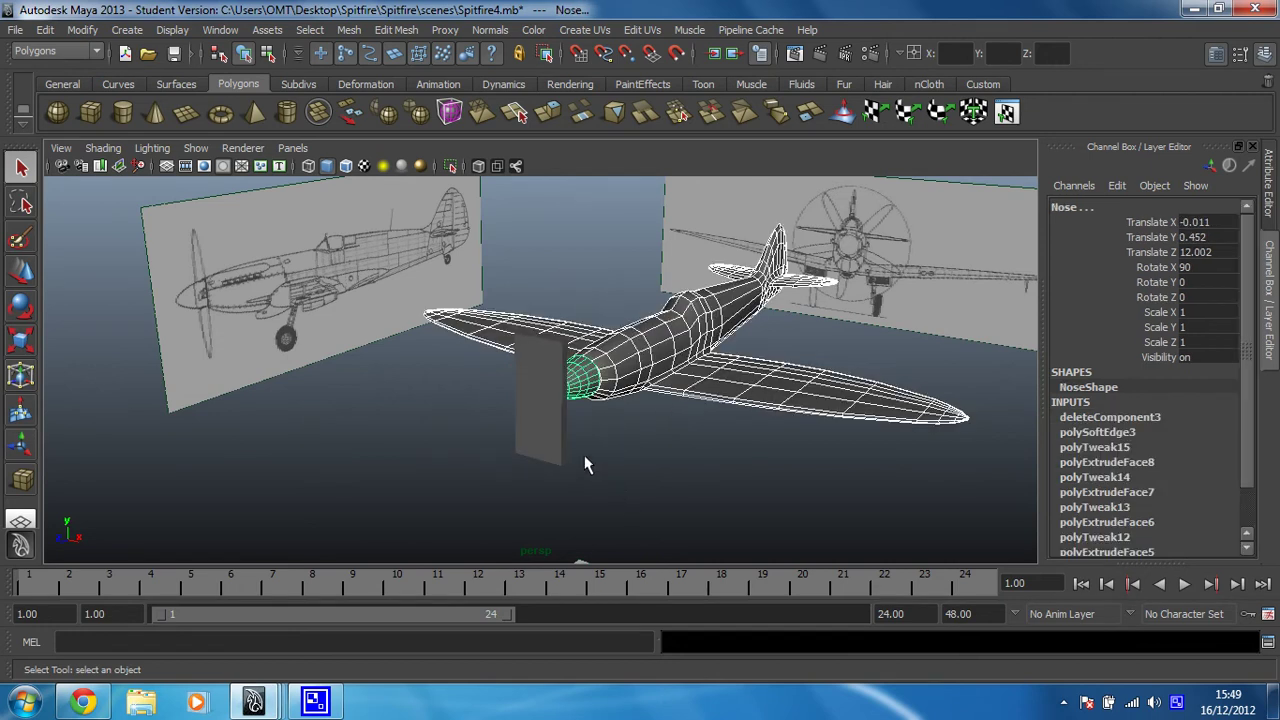
pyautogui.press('Delete')
pyautogui.moveTo(563, 414); pyautogui.dragTo(447, 530)
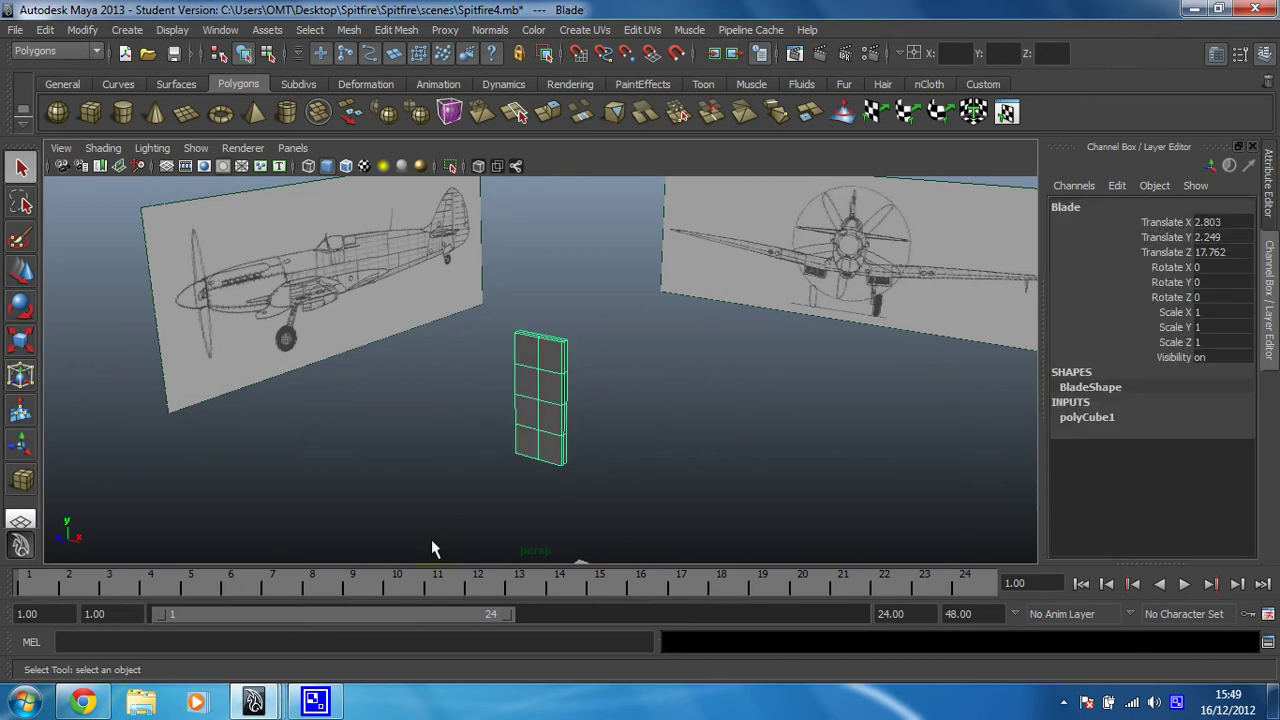
# In the front view, select the blade's top row of vertices and scale it narrower horizontally
pyautogui.press('space')
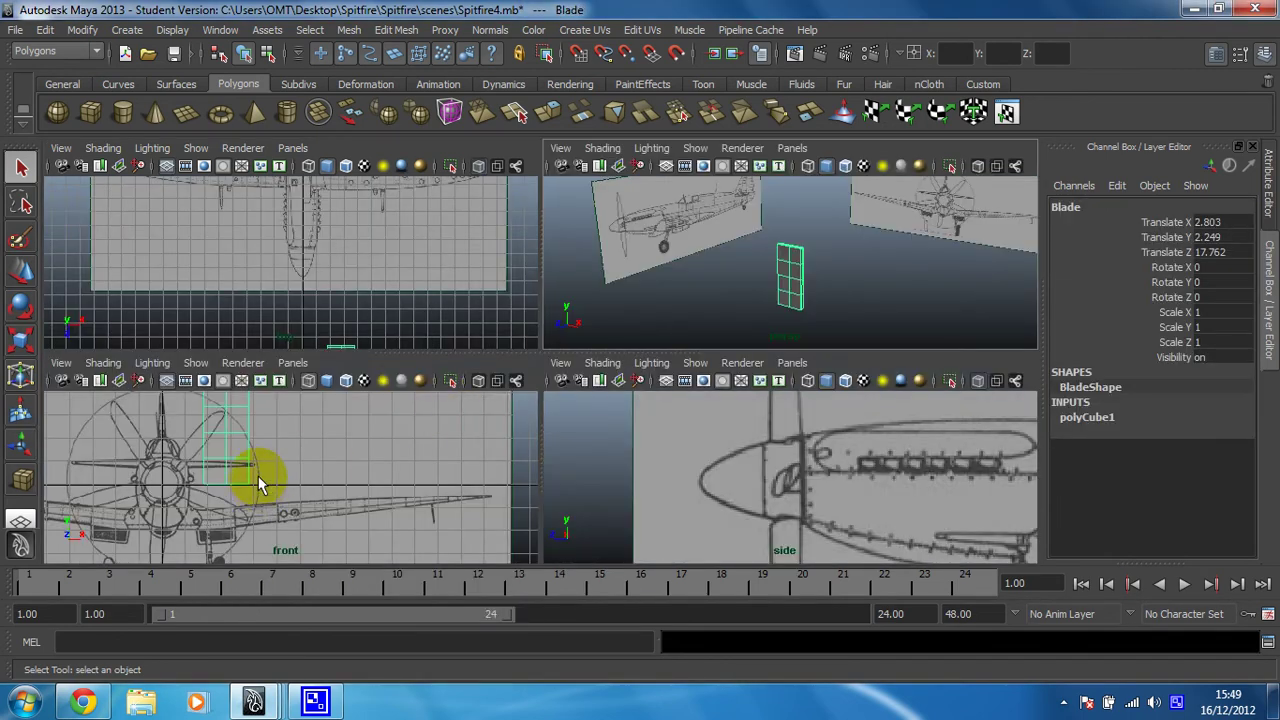
pyautogui.press('space')
pyautogui.scroll(-3, 425, 345)
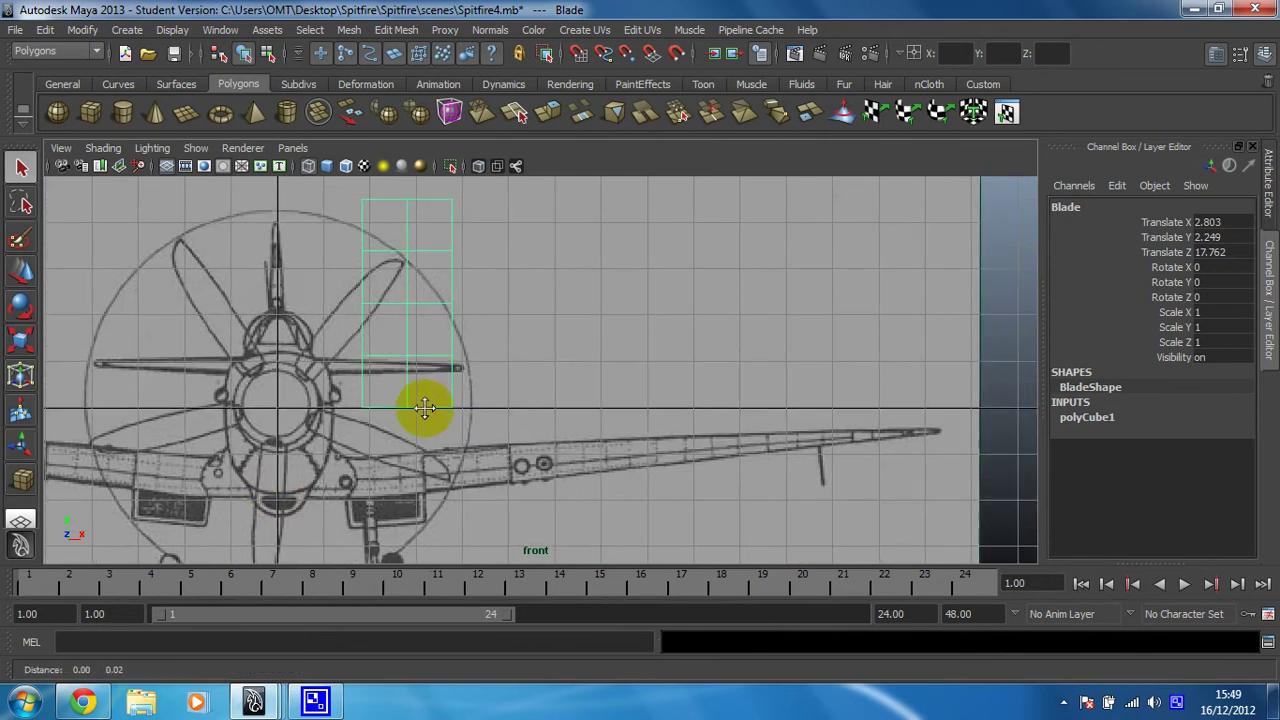
pyautogui.moveTo(460, 410)
pyautogui.keyDown('alt'); pyautogui.mouseDown(button='middle')
pyautogui.moveTo(486, 420)
pyautogui.moveTo(493, 398)
pyautogui.mouseUp(button='middle'); pyautogui.keyUp('alt')
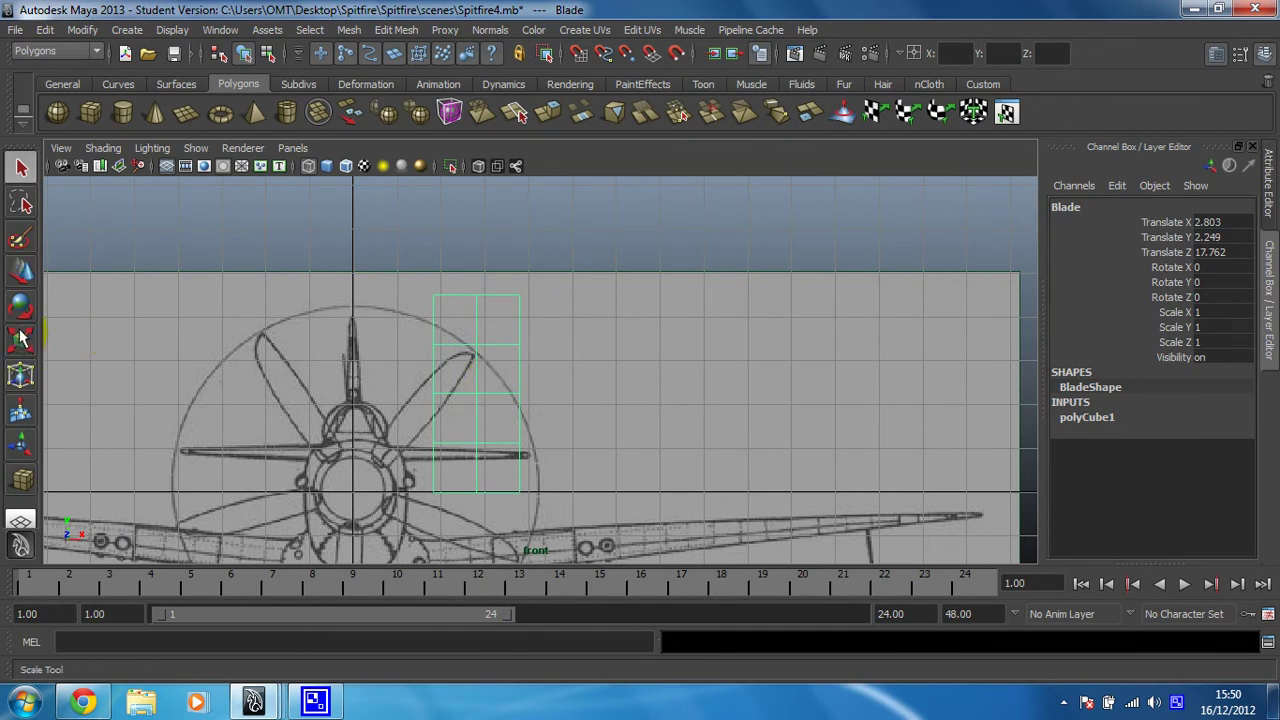
pyautogui.click(400, 368)
pyautogui.rightClick(446, 350)
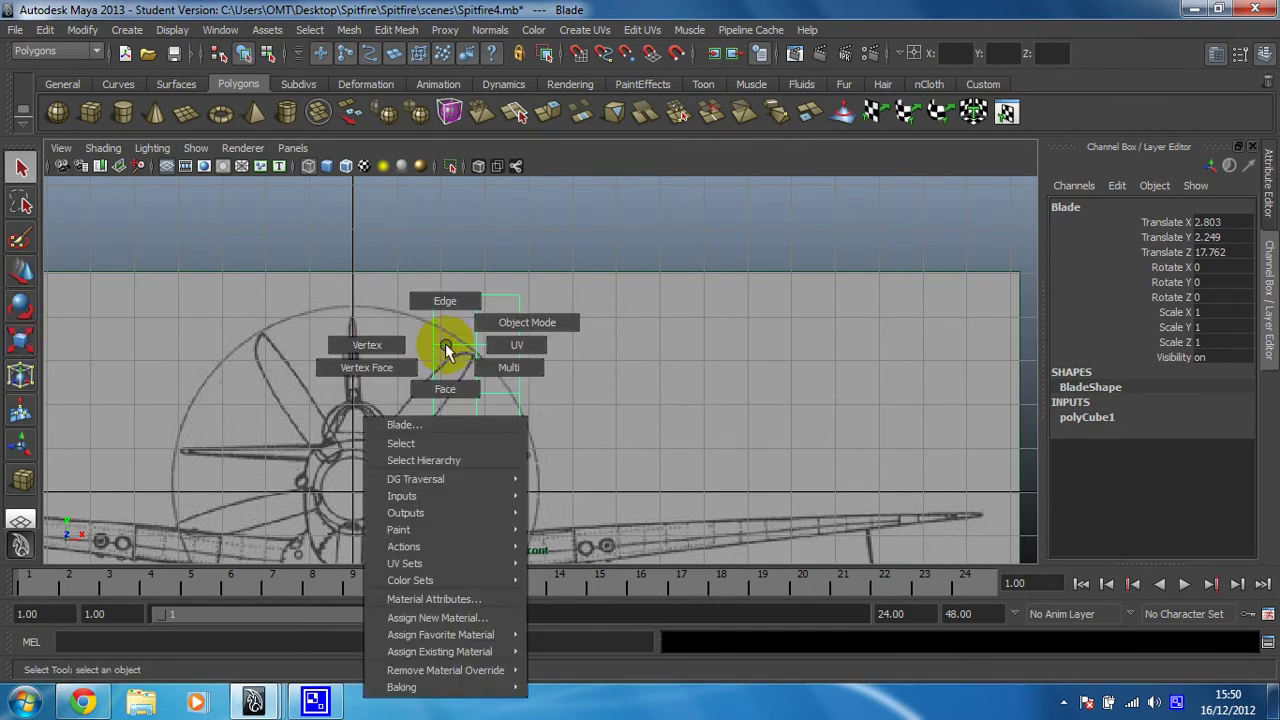
pyautogui.moveTo(446, 350); pyautogui.dragTo(402, 342, button='right')
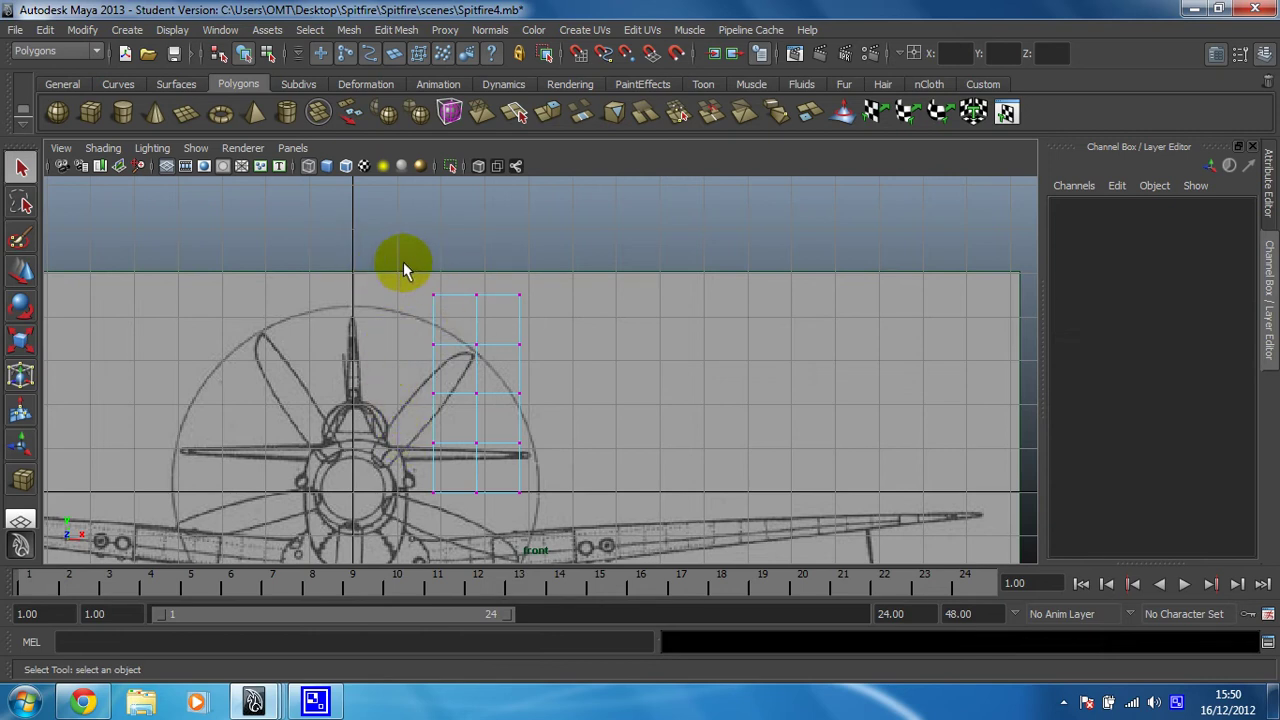
pyautogui.moveTo(399, 260); pyautogui.dragTo(550, 328)
pyautogui.click(21, 340)
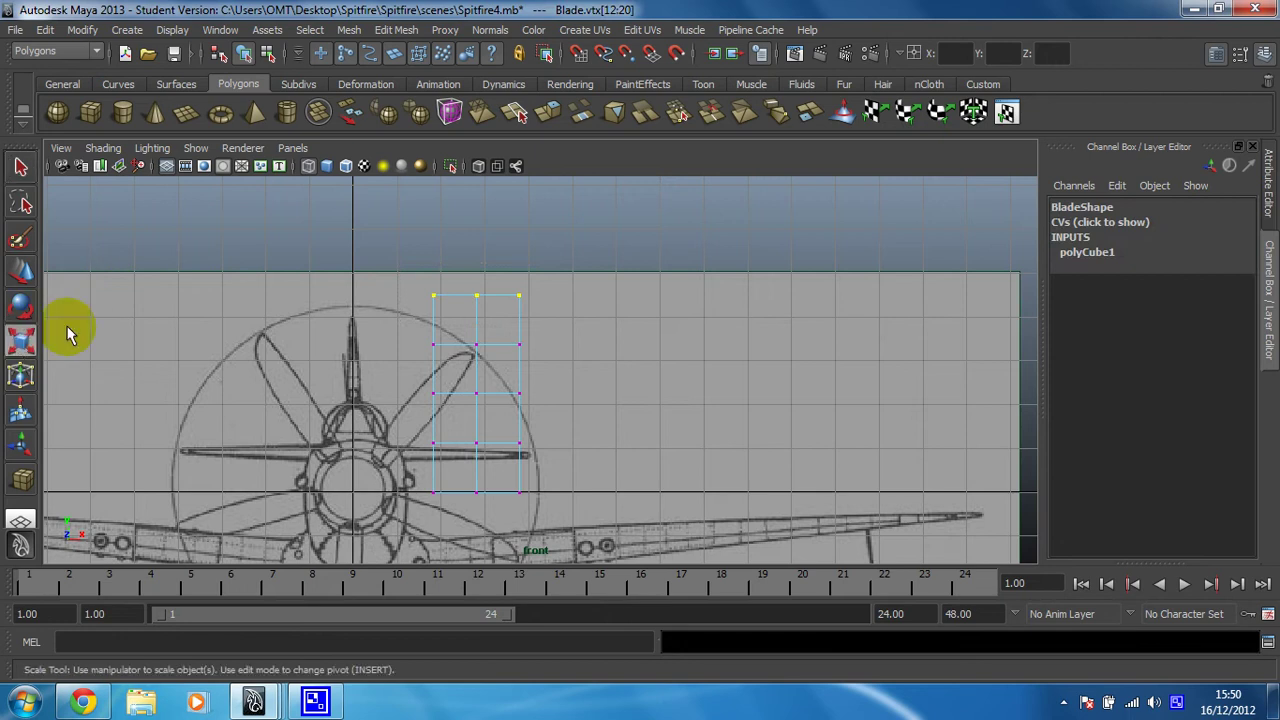
pyautogui.moveTo(389, 294); pyautogui.dragTo(411, 296)
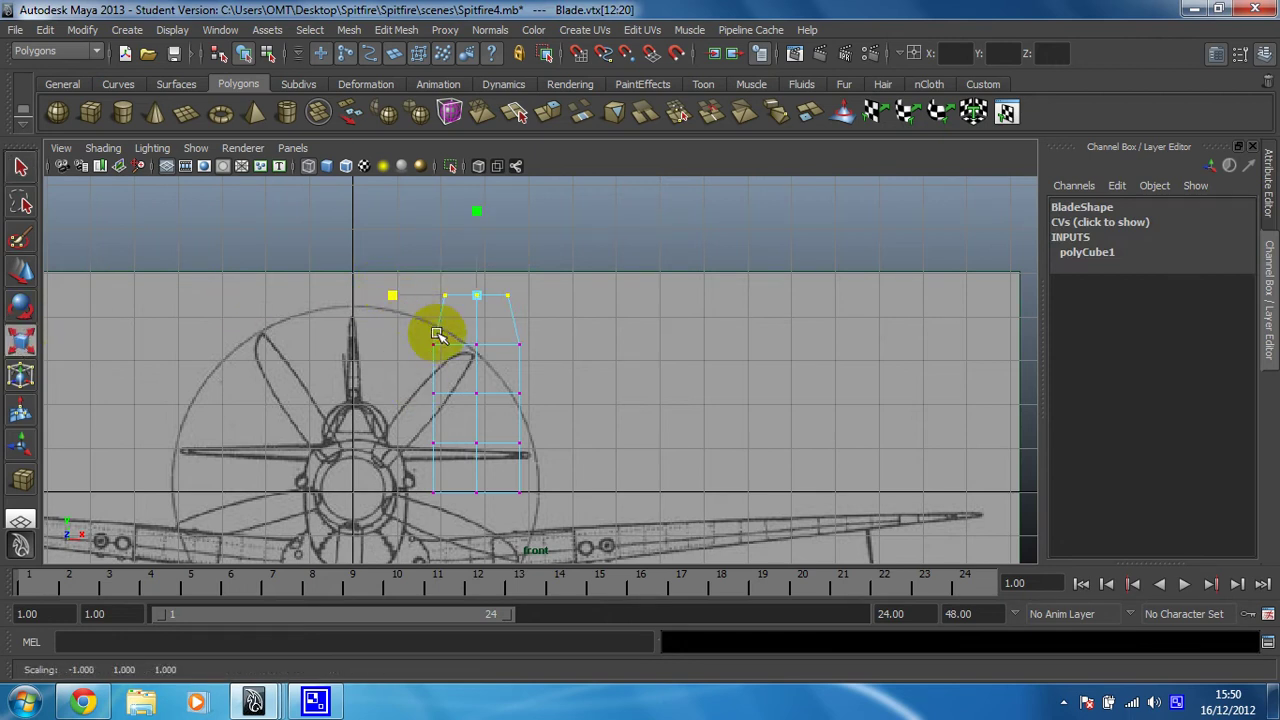
# Scale the blade's two lowest vertex rows narrower horizontally so that the blade tapers towards its root
pyautogui.moveTo(420, 423); pyautogui.dragTo(538, 527)
pyautogui.moveTo(364, 436); pyautogui.dragTo(386, 486)
pyautogui.moveTo(386, 486); pyautogui.dragTo(419, 490, button='middle')
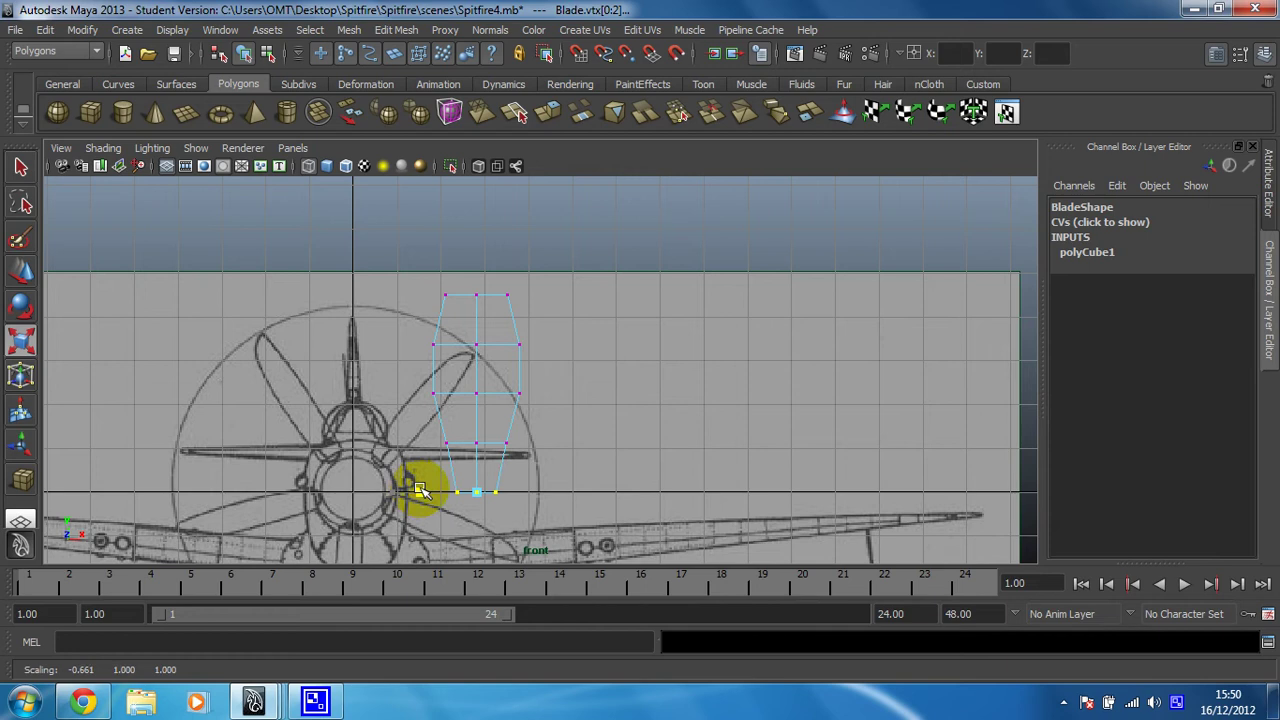
# Move the two outer vertices of the blade's top row down slightly to round the tip
pyautogui.click(452, 300)
pyautogui.click(510, 297)
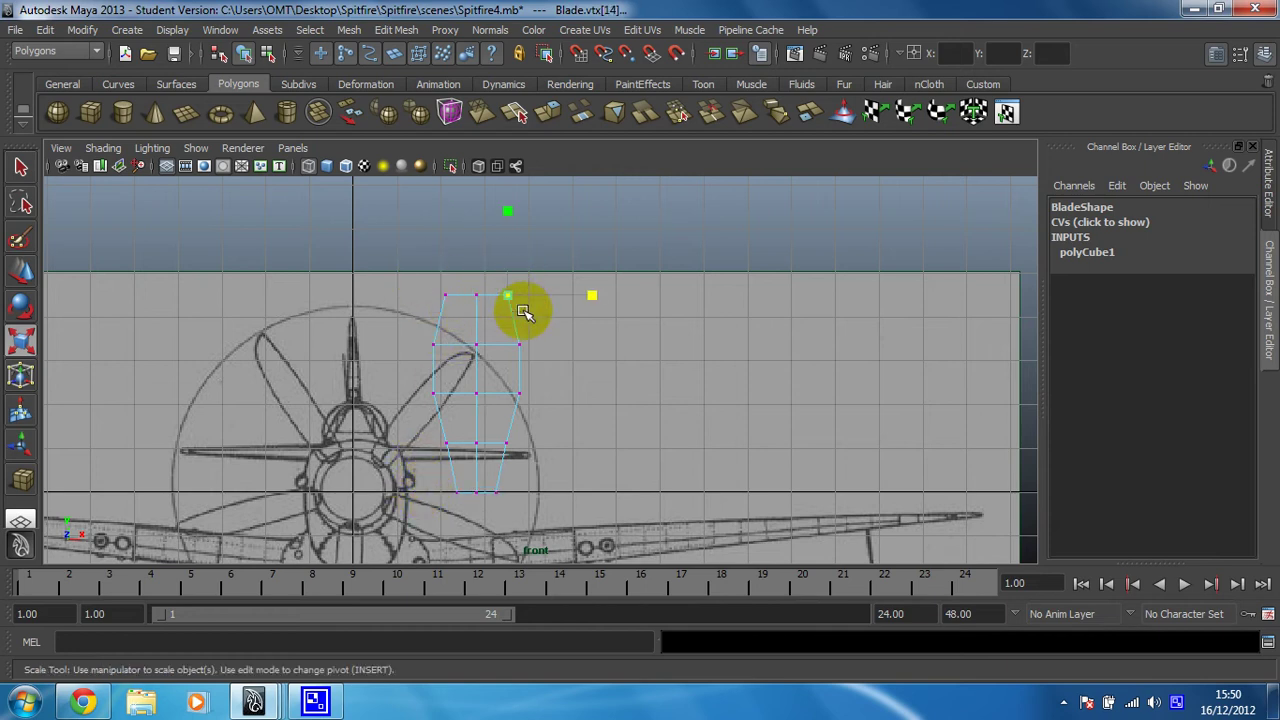
pyautogui.click(446, 300)
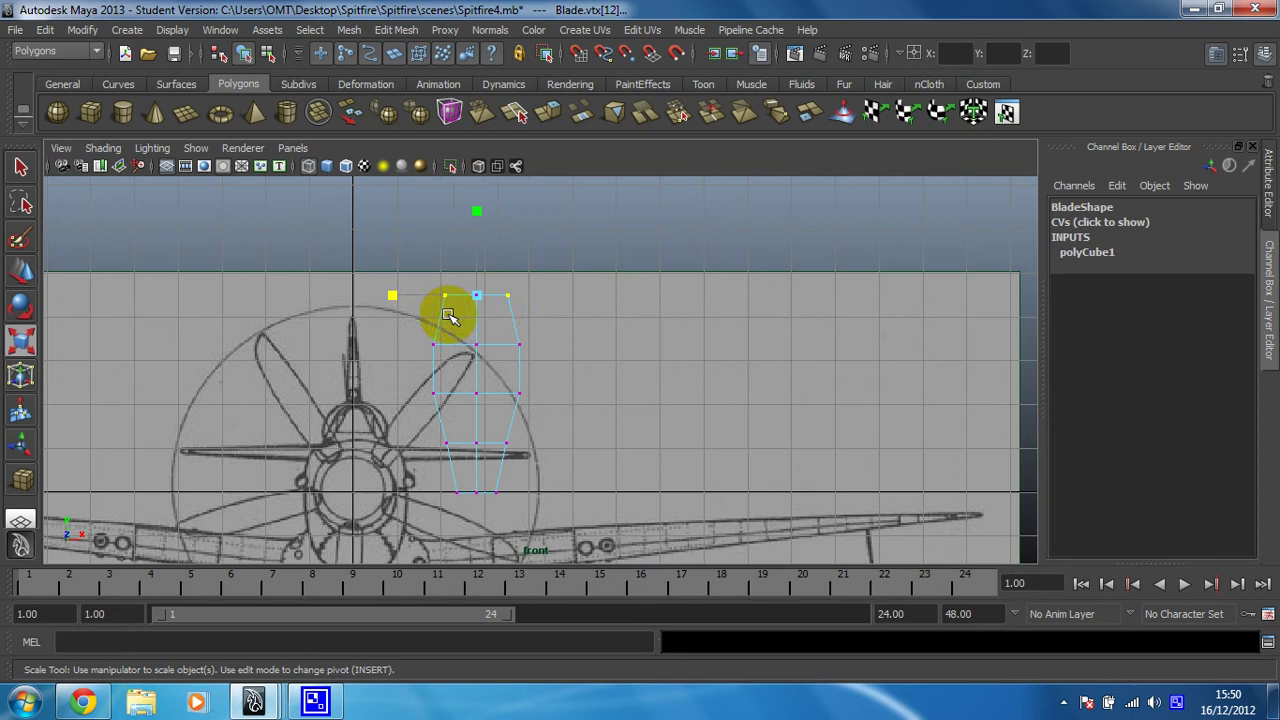
pyautogui.click(21, 274)
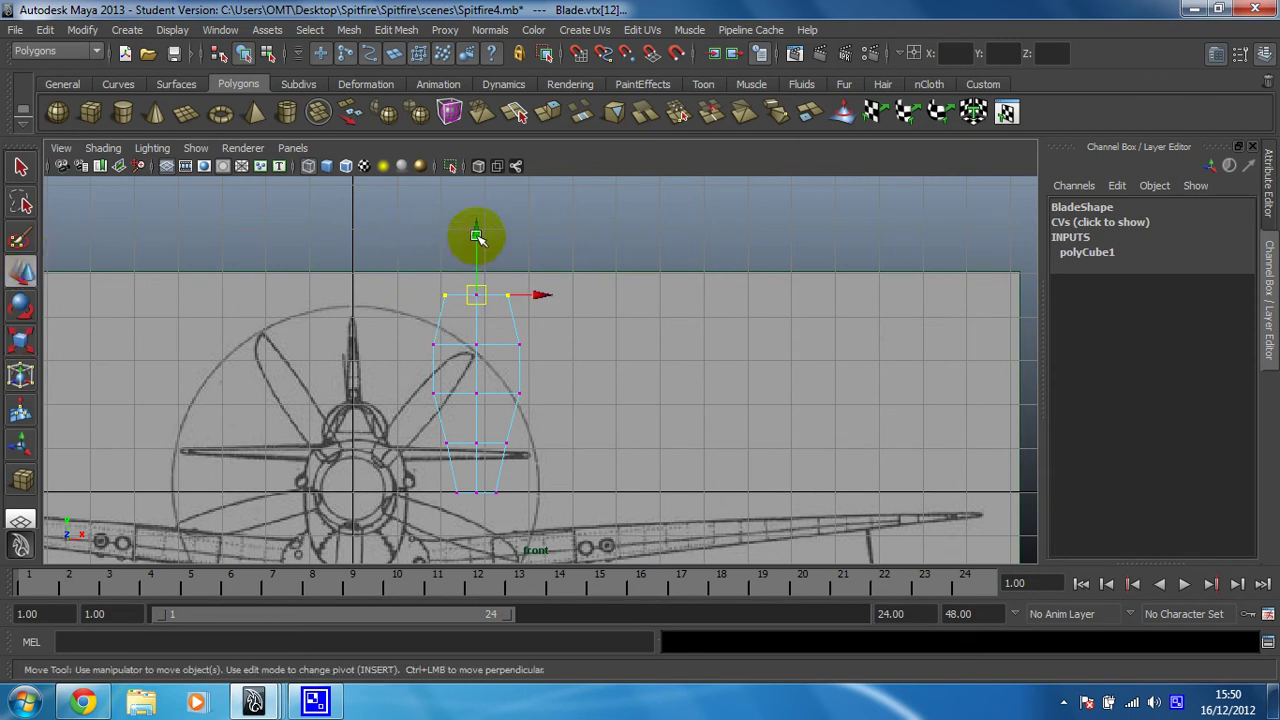
pyautogui.moveTo(474, 237); pyautogui.dragTo(480, 248)
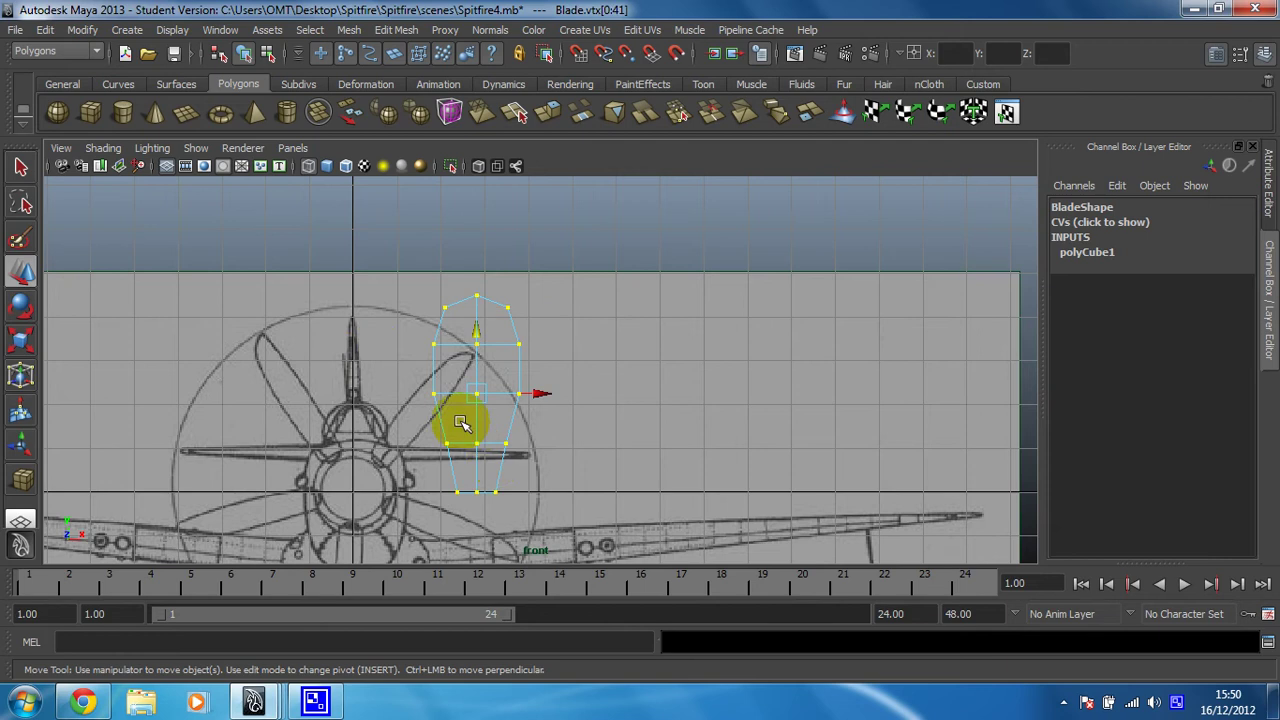
# Scale all of the blade's vertices narrower horizontally and longer vertically to make the whole blade slimmer
pyautogui.click(21, 340)
pyautogui.moveTo(398, 394); pyautogui.dragTo(420, 394)
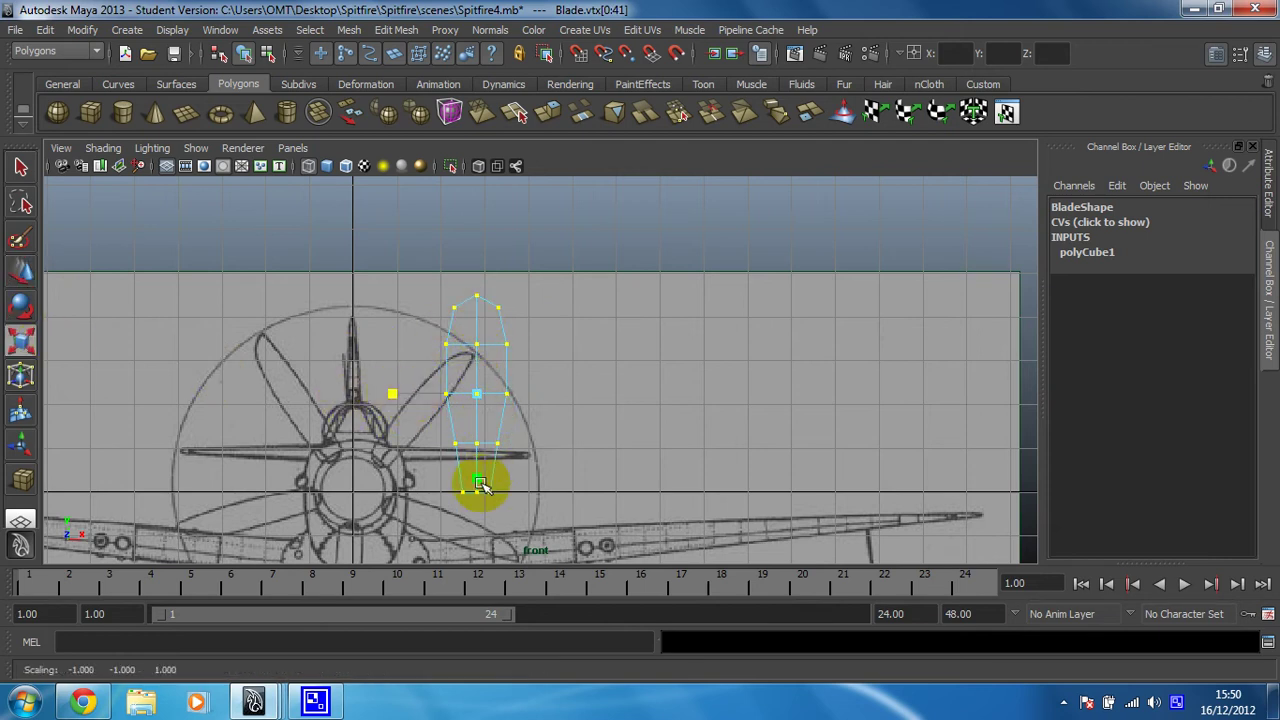
pyautogui.moveTo(478, 484); pyautogui.dragTo(627, 500)
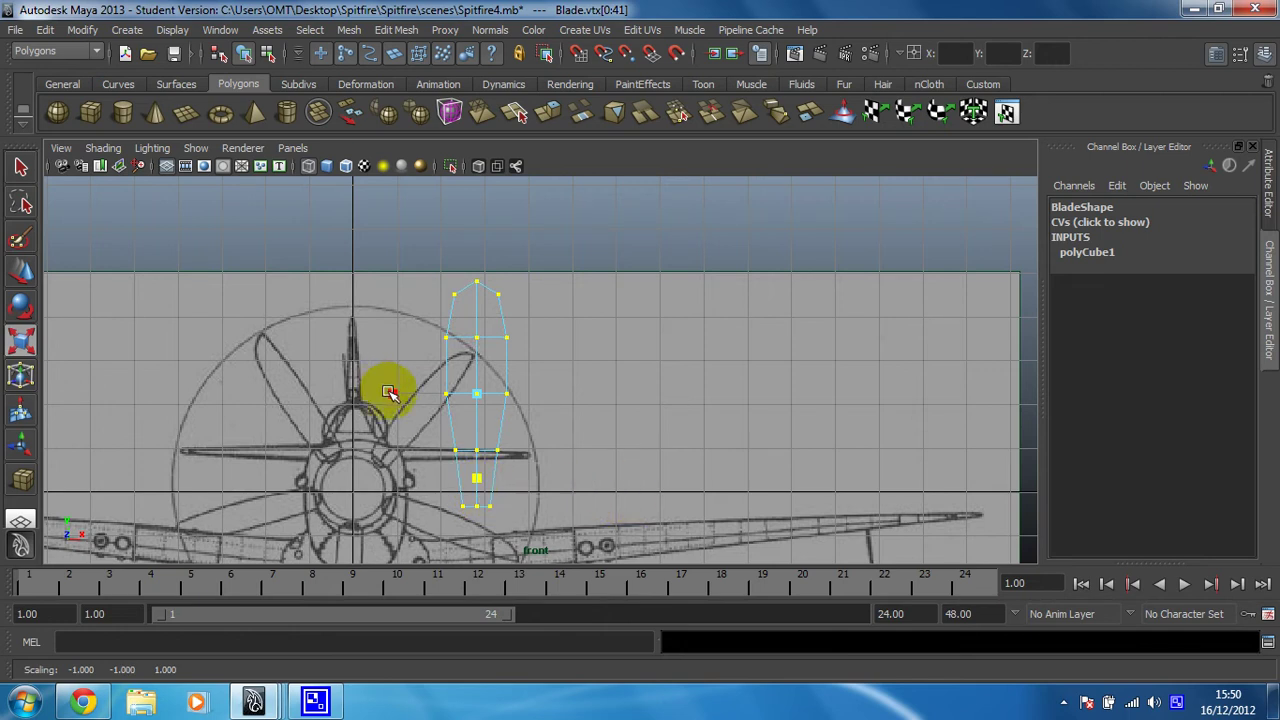
pyautogui.moveTo(392, 393)
pyautogui.mouseDown()
pyautogui.moveTo(406, 389)
pyautogui.moveTo(394, 393)
pyautogui.mouseUp()
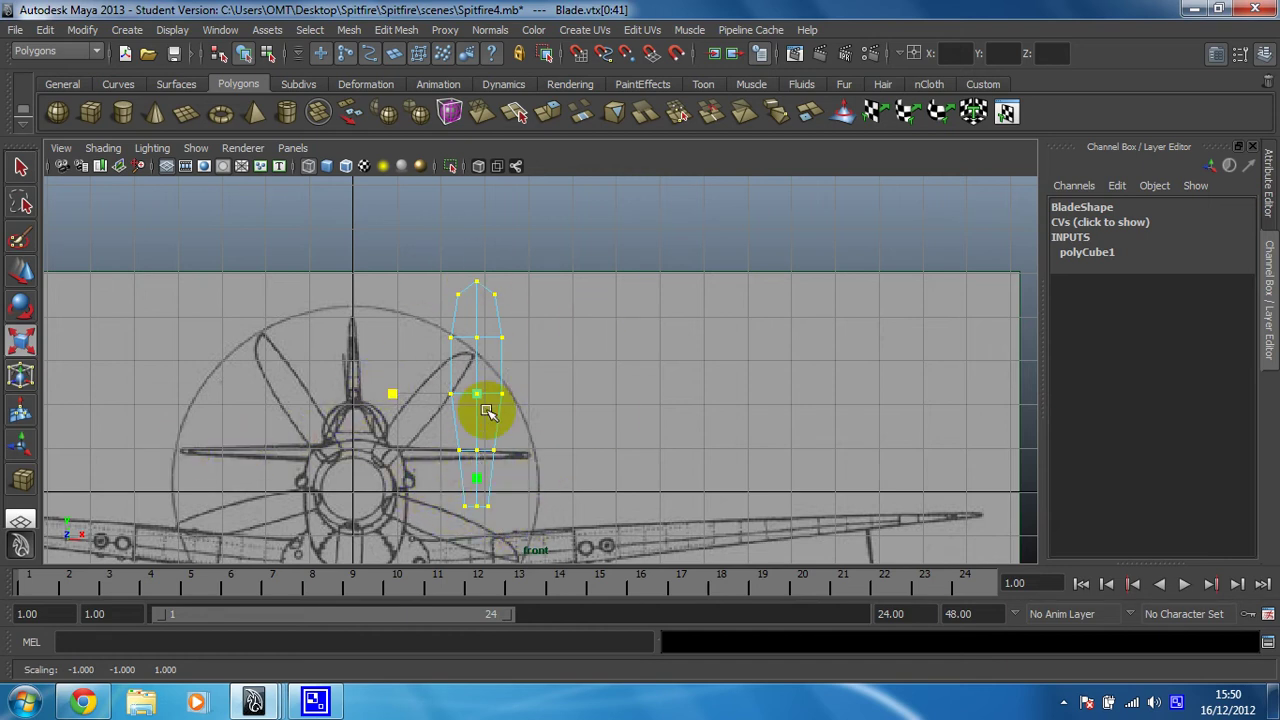
# In the perspective view, select the contiguous edges running around the middle of the blade's thin sides
pyautogui.press('space')
pyautogui.press('space')
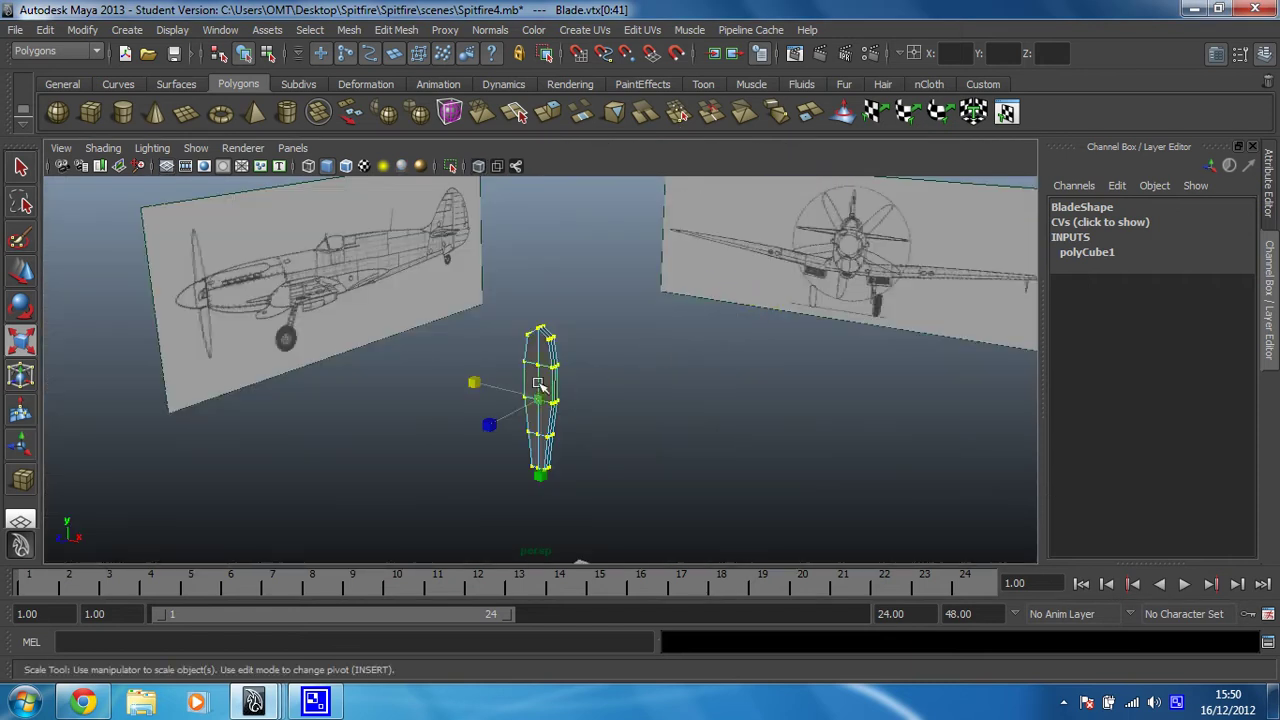
pyautogui.rightClick(538, 385)
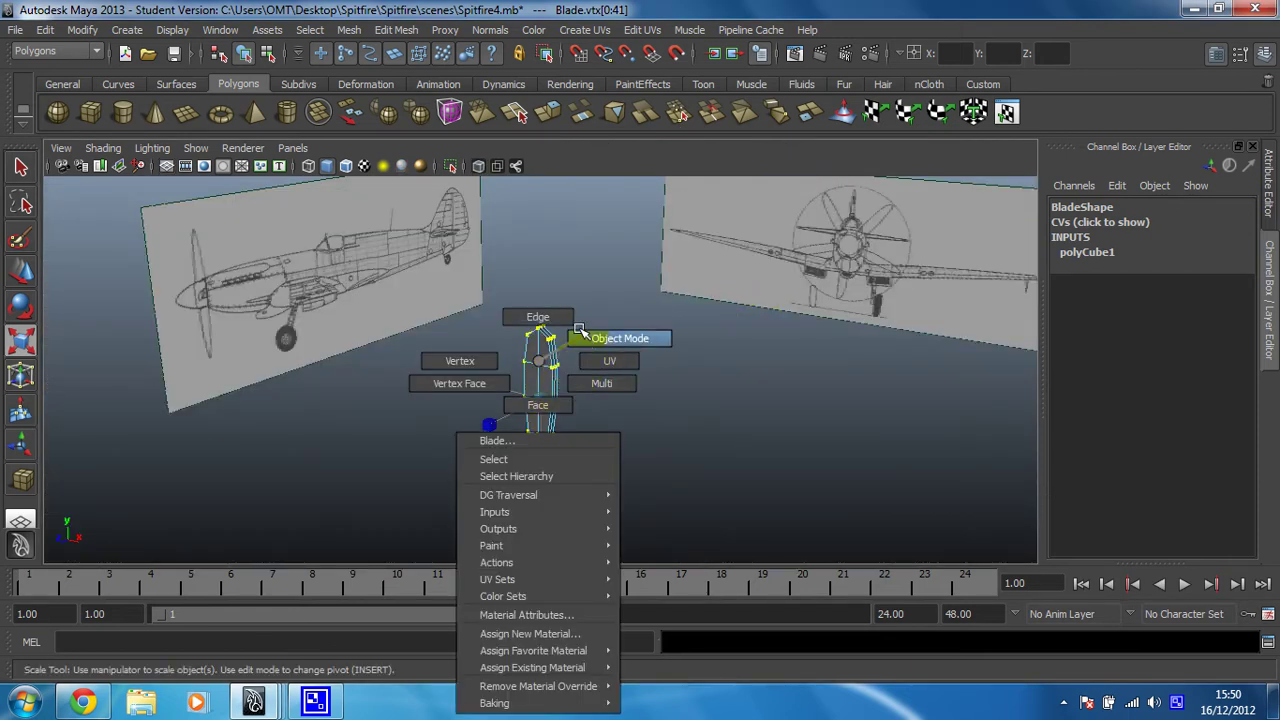
pyautogui.click(538, 316)
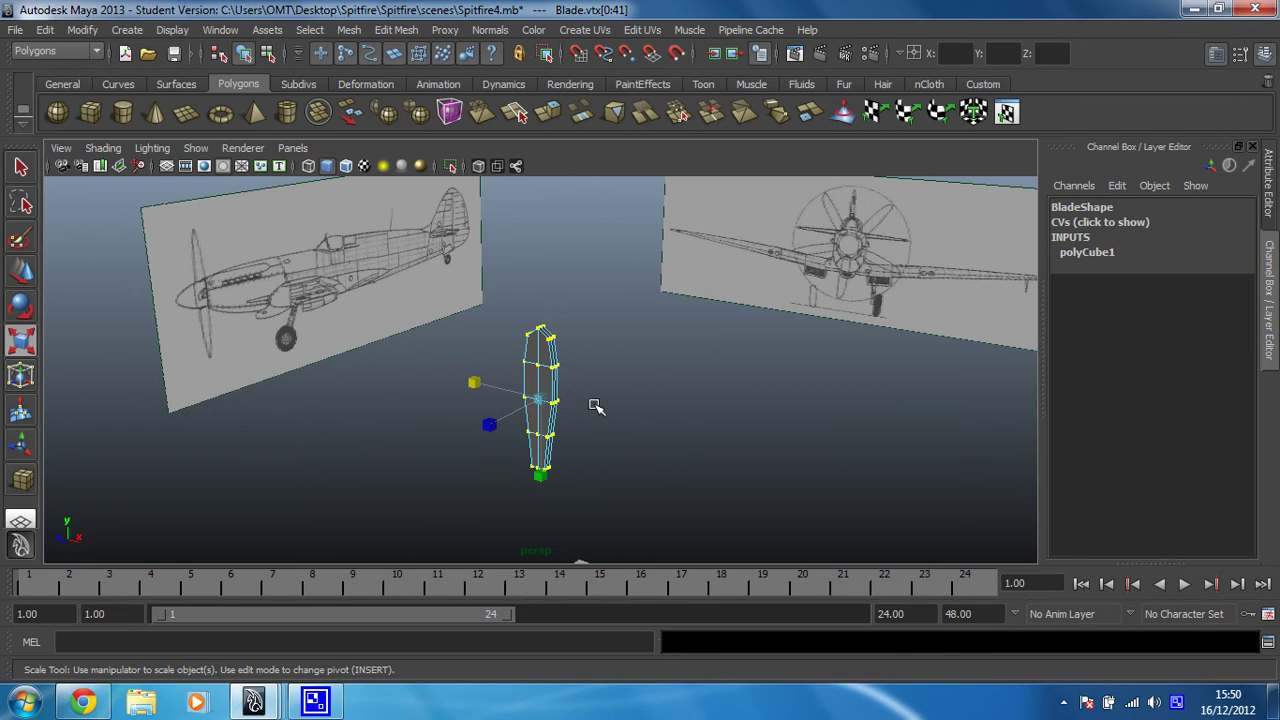
pyautogui.click(588, 405)
pyautogui.keyDown('alt'); pyautogui.moveTo(580, 425); pyautogui.dragTo(534, 423); pyautogui.keyUp('alt')
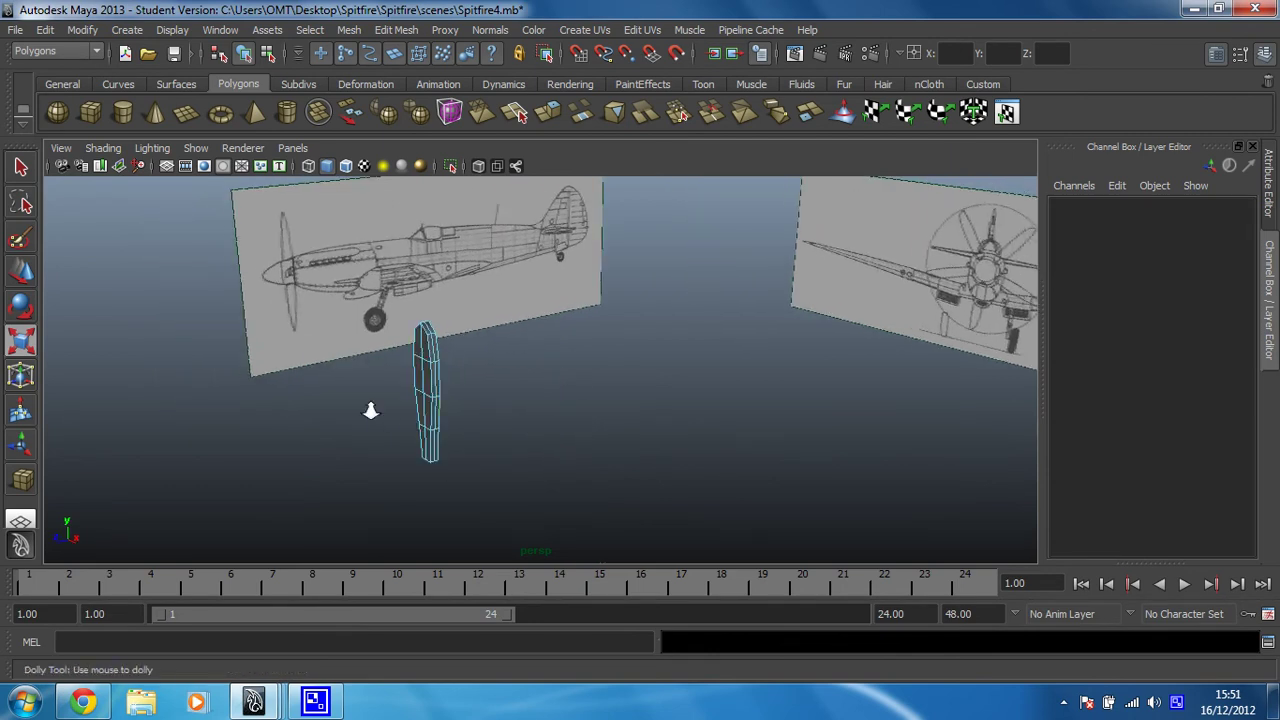
pyautogui.keyDown('alt'); pyautogui.moveTo(371, 409); pyautogui.dragTo(760, 400, button='right'); pyautogui.keyUp('alt')
pyautogui.keyDown('alt'); pyautogui.moveTo(318, 375); pyautogui.dragTo(500, 339); pyautogui.keyUp('alt')
pyautogui.click(584, 333)
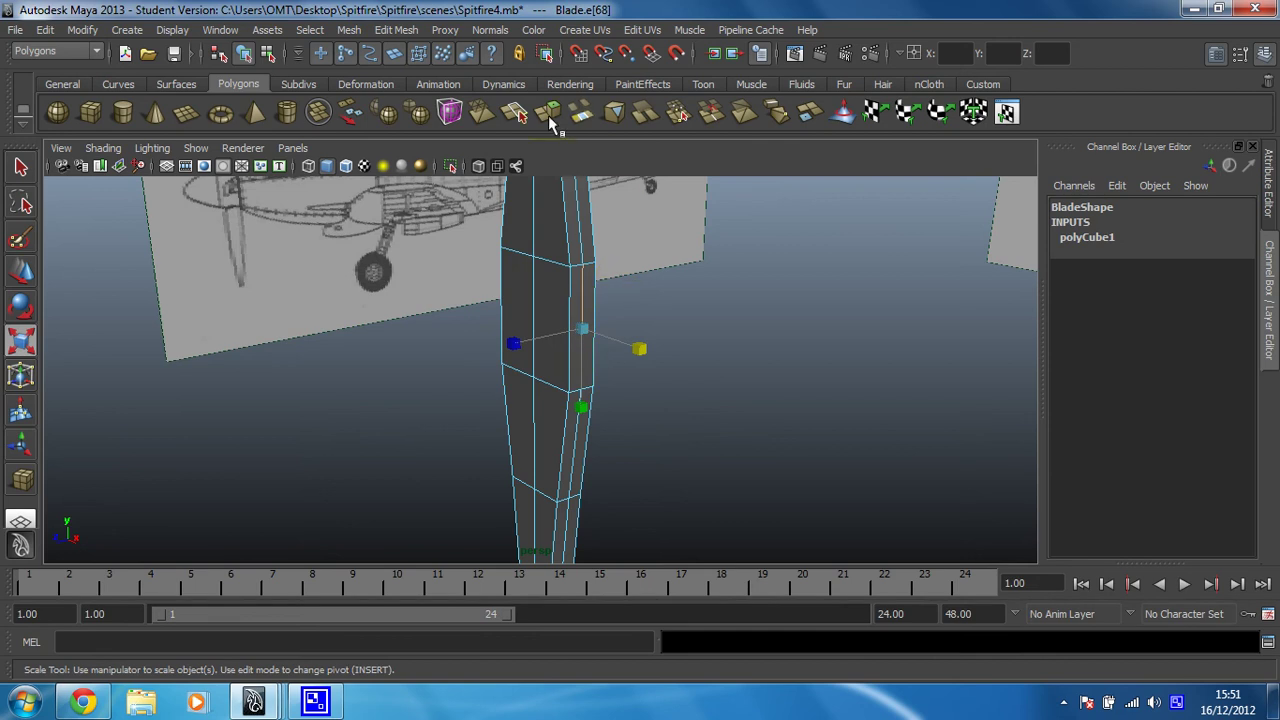
pyautogui.click(311, 30)
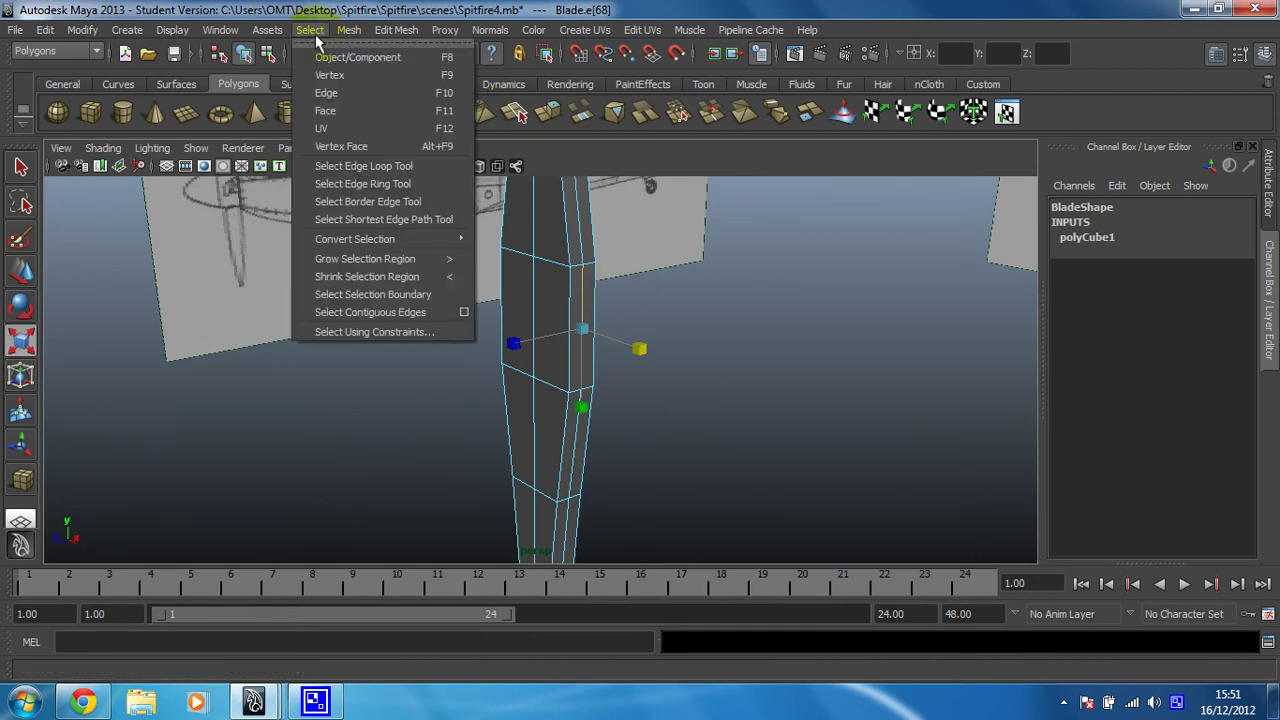
pyautogui.click(350, 313)
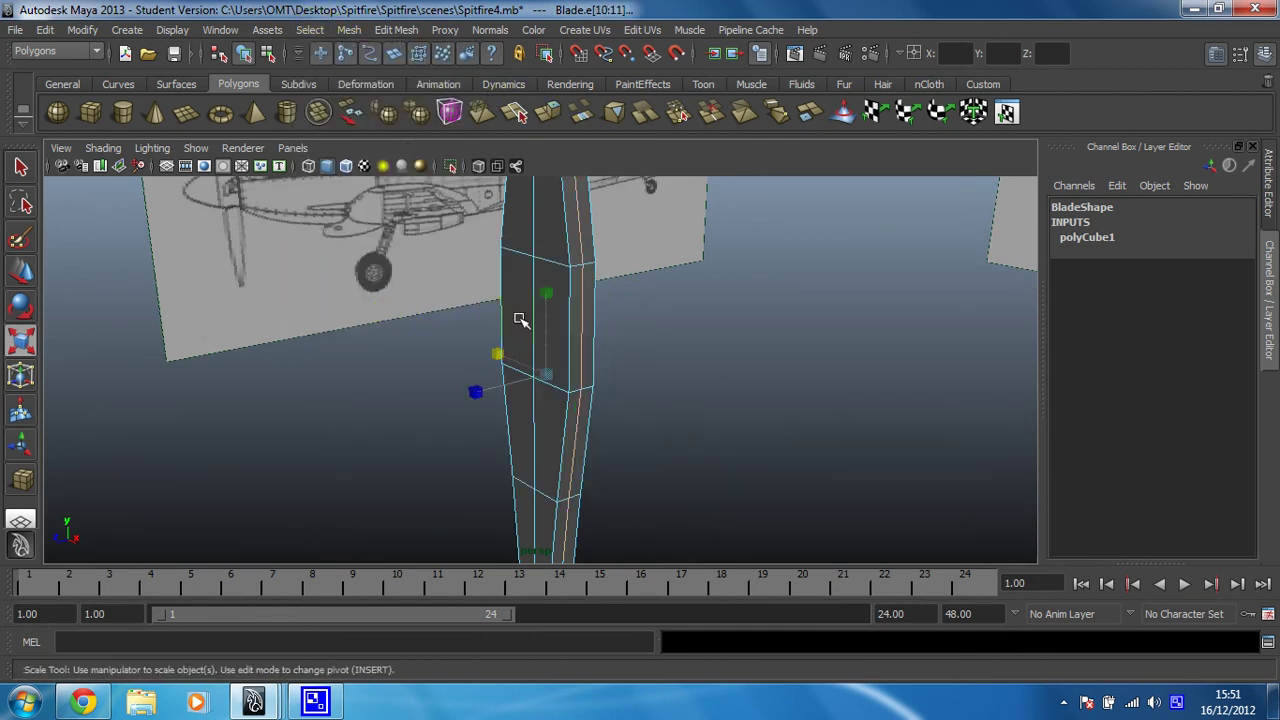
pyautogui.keyDown('alt'); pyautogui.moveTo(717, 309); pyautogui.dragTo(474, 320, button='right'); pyautogui.keyUp('alt')
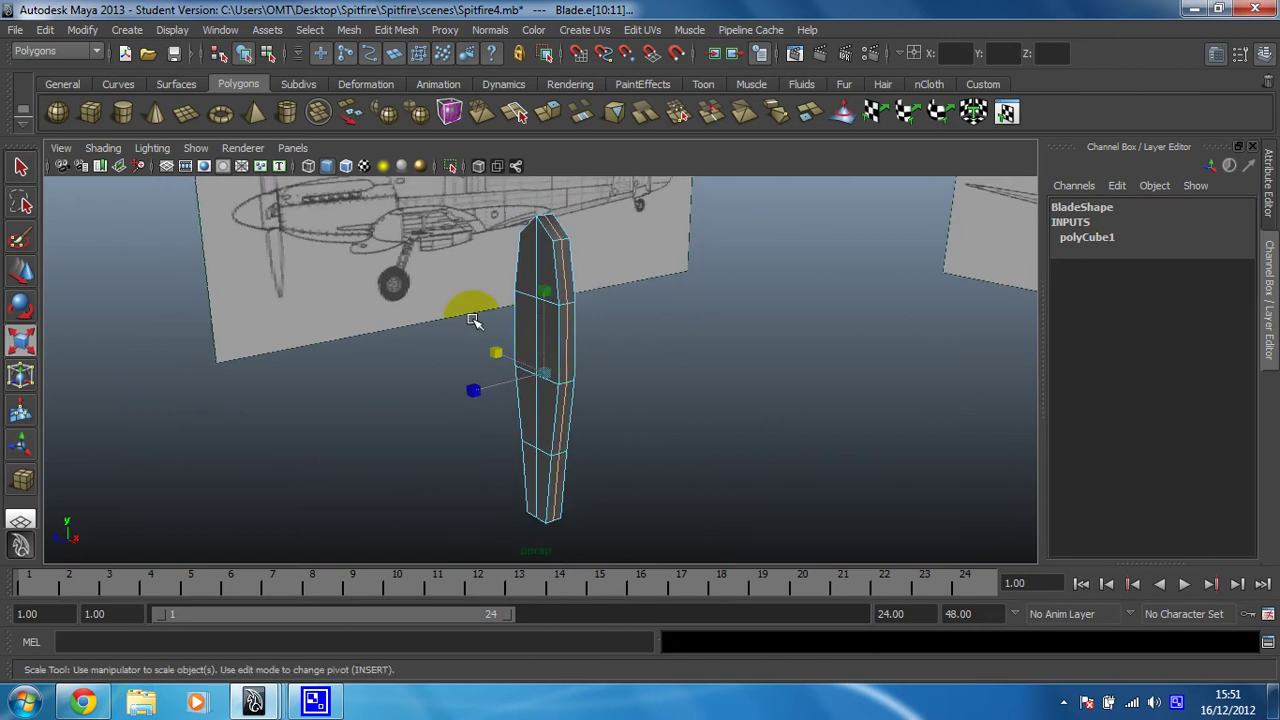
# Scale the selected edges around the middle of the blade's thin sides wider horizontally to give the blade tapered, sharper side edges
pyautogui.keyDown('alt'); pyautogui.moveTo(474, 320); pyautogui.dragTo(529, 317); pyautogui.keyUp('alt')
pyautogui.keyDown('alt'); pyautogui.moveTo(529, 317); pyautogui.dragTo(487, 302, button='middle'); pyautogui.keyUp('alt')
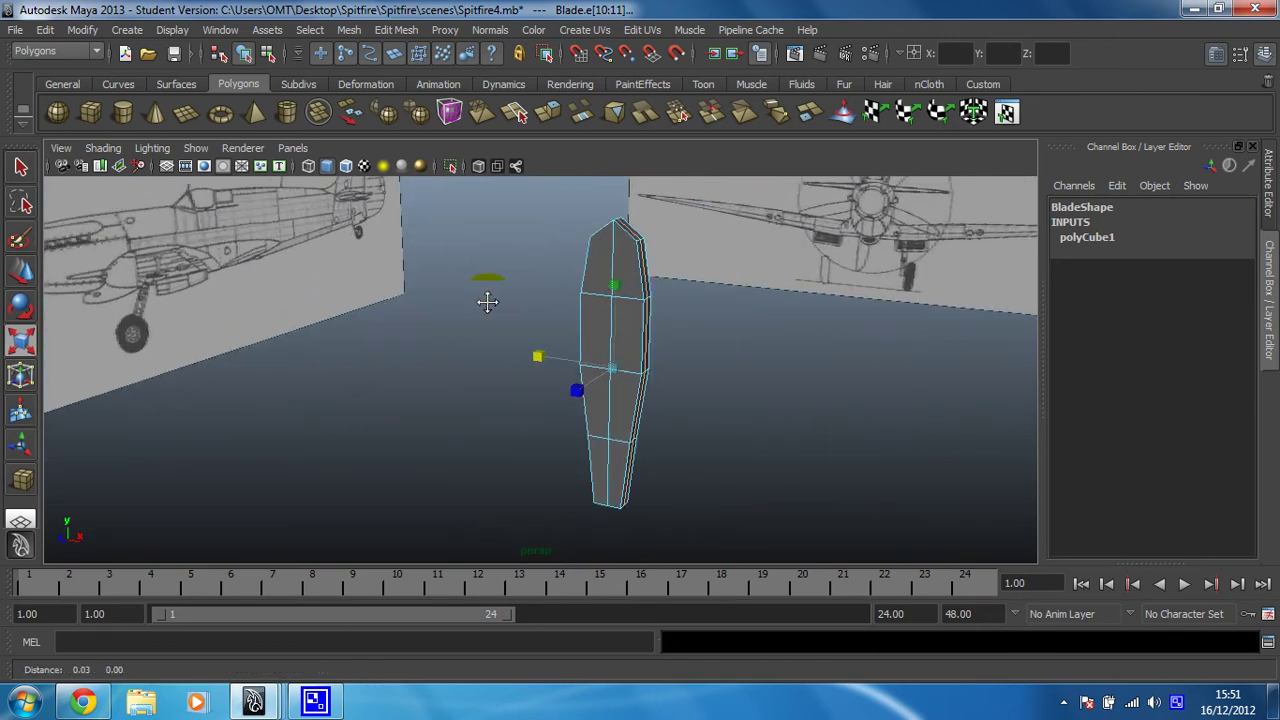
pyautogui.keyDown('alt'); pyautogui.moveTo(487, 302); pyautogui.dragTo(514, 317); pyautogui.keyUp('alt')
pyautogui.press('r')
pyautogui.moveTo(551, 374); pyautogui.dragTo(544, 372)
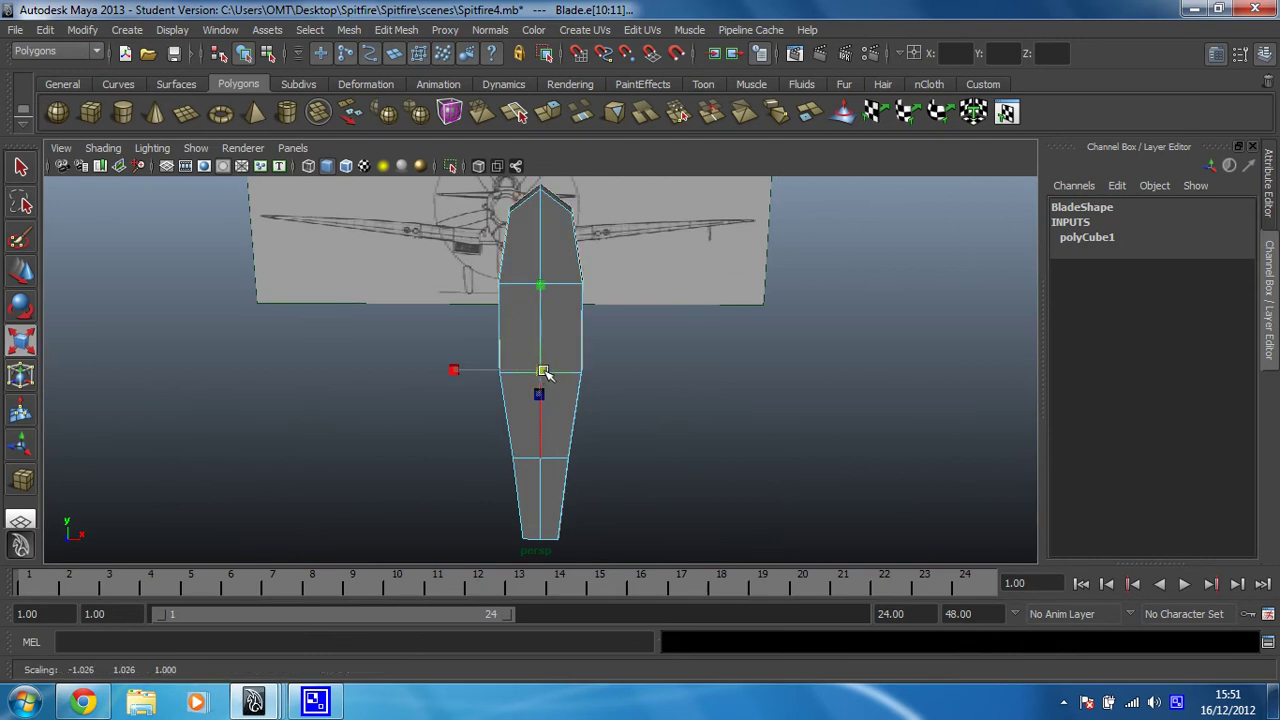
pyautogui.moveTo(544, 372); pyautogui.dragTo(544, 371)
pyautogui.keyDown('alt'); pyautogui.moveTo(544, 370); pyautogui.dragTo(541, 370); pyautogui.keyUp('alt')
pyautogui.click(541, 372)
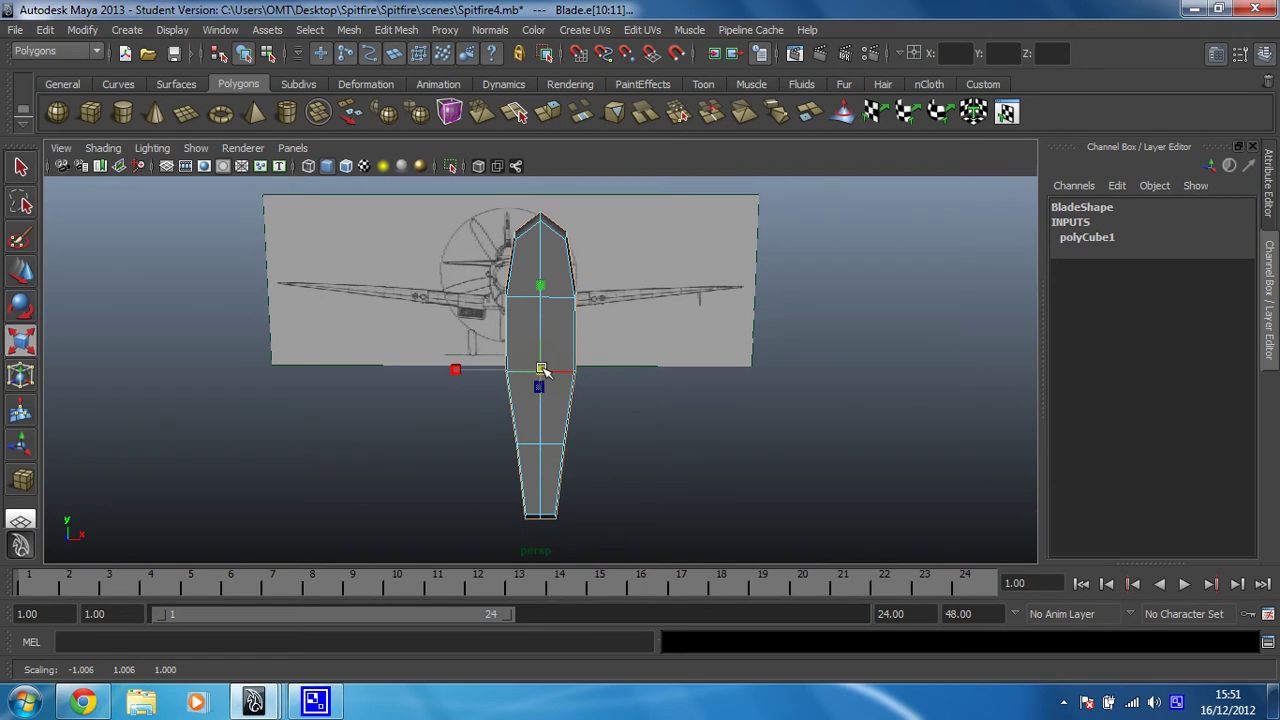
pyautogui.moveTo(454, 368); pyautogui.dragTo(445, 373)
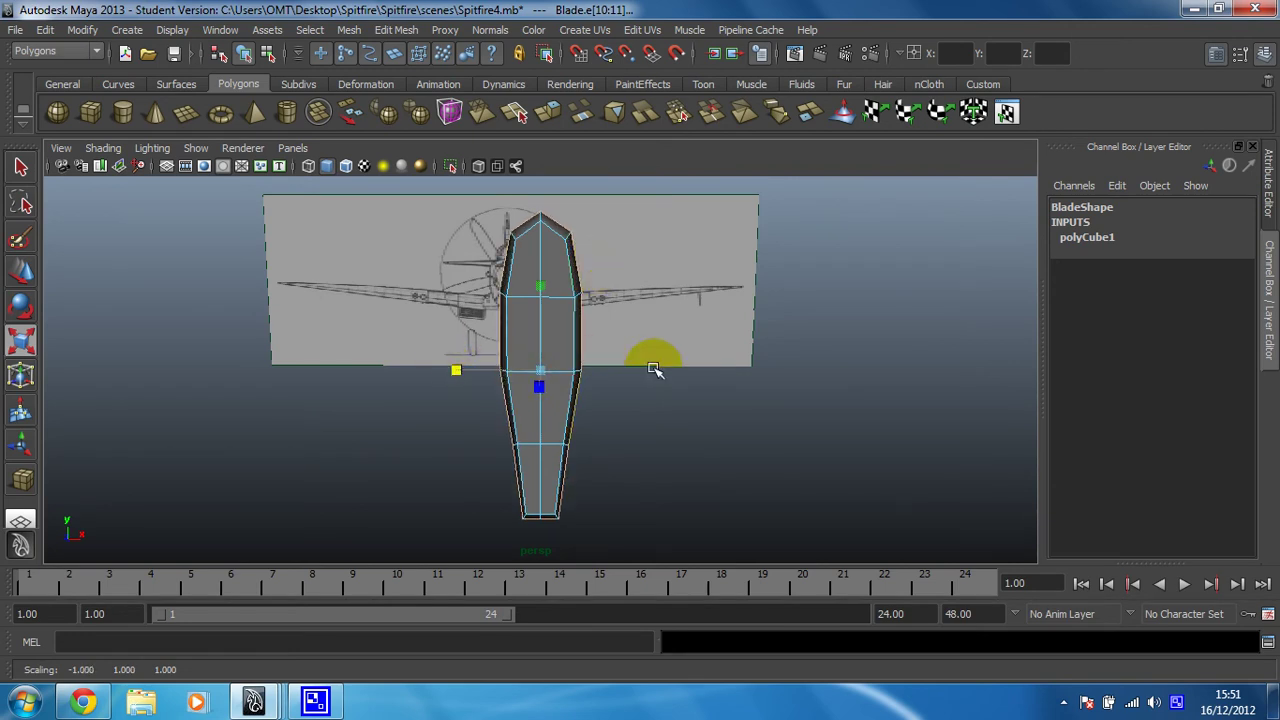
# In object mode, make the whole blade thinner and narrower by scaling it to 0.247 in Z and 0.755 in X
pyautogui.keyDown('alt'); pyautogui.moveTo(657, 371); pyautogui.dragTo(528, 349); pyautogui.keyUp('alt')
pyautogui.rightClick(535, 343)
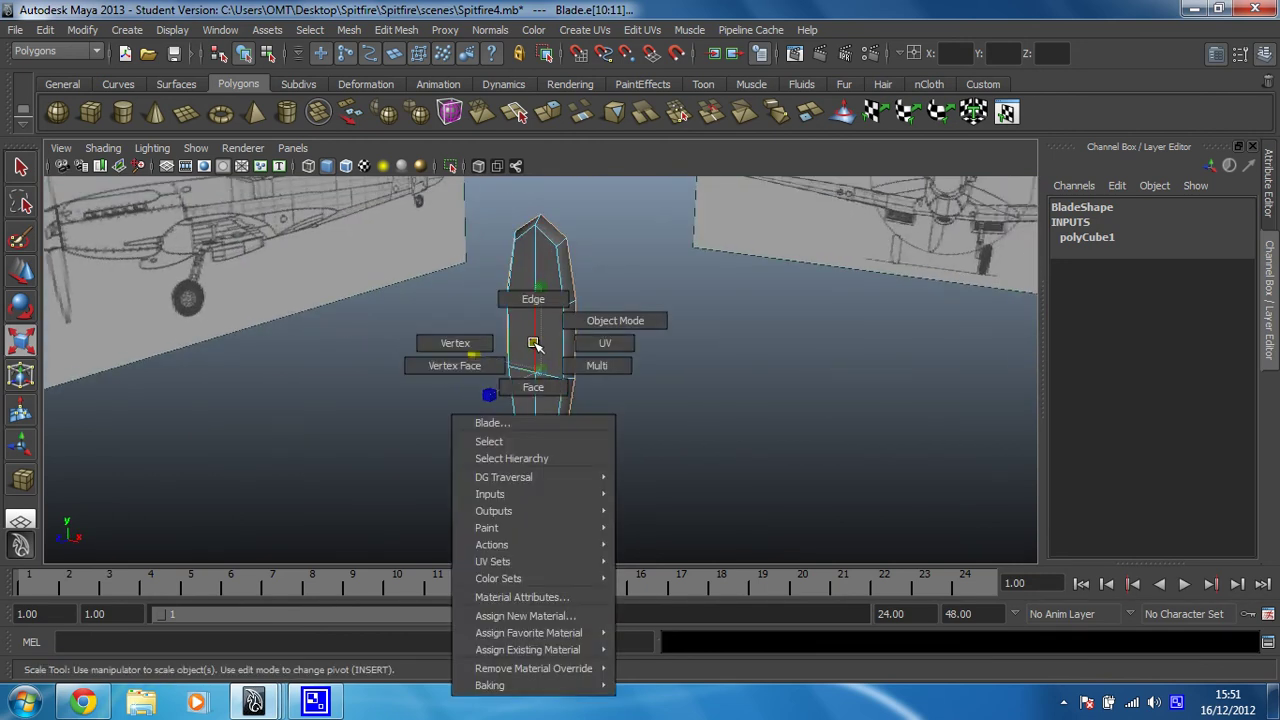
pyautogui.click(606, 320)
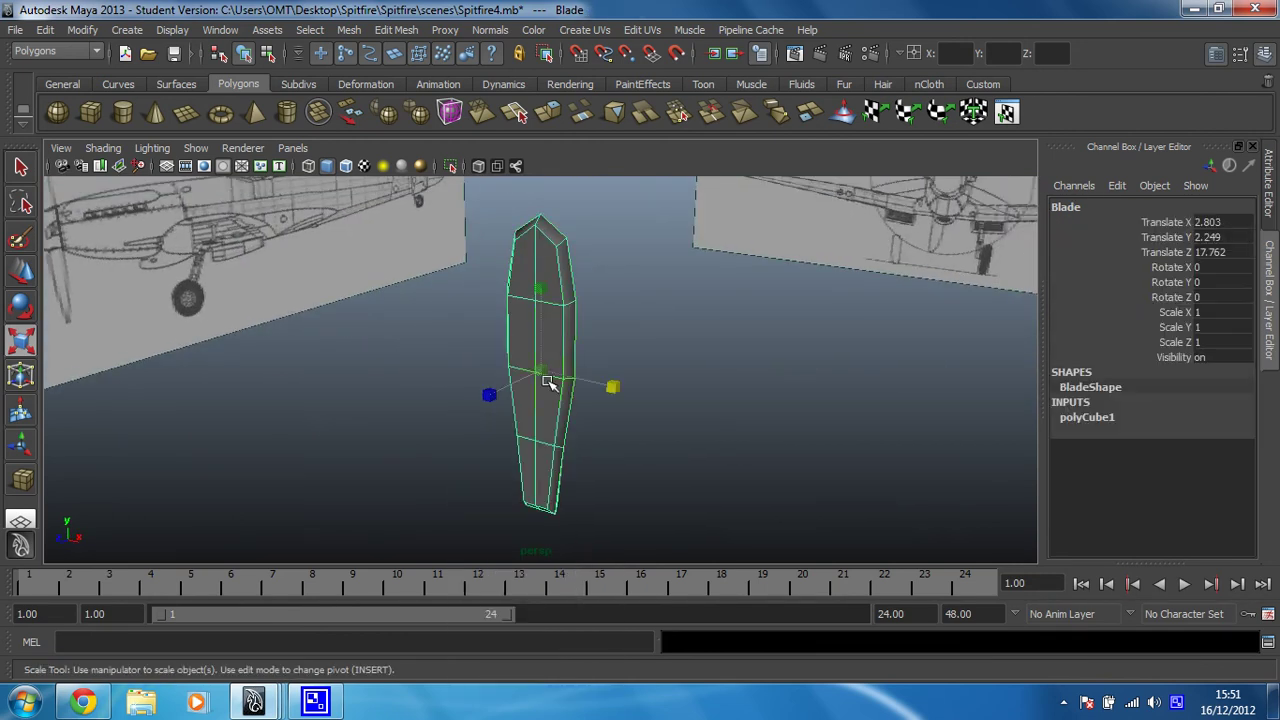
pyautogui.moveTo(489, 396); pyautogui.dragTo(523, 380, button='middle')
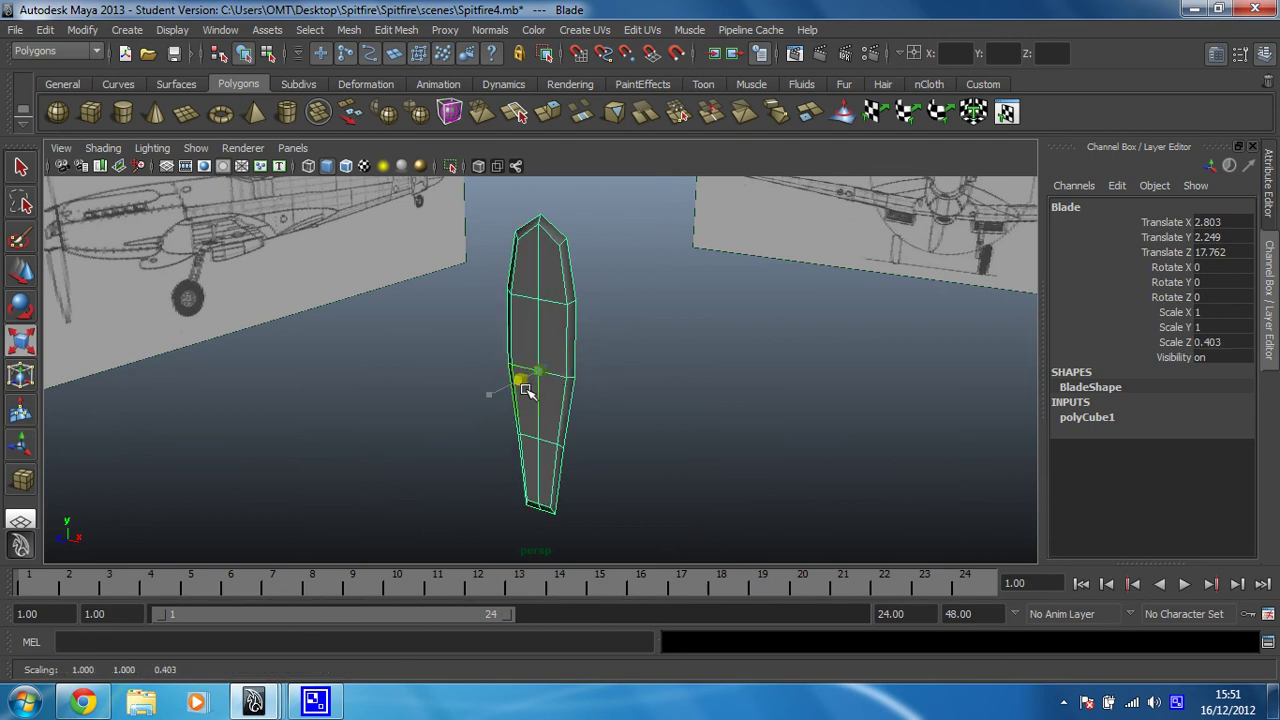
pyautogui.keyDown('alt'); pyautogui.moveTo(523, 380); pyautogui.dragTo(622, 332); pyautogui.keyUp('alt')
pyautogui.click(623, 371)
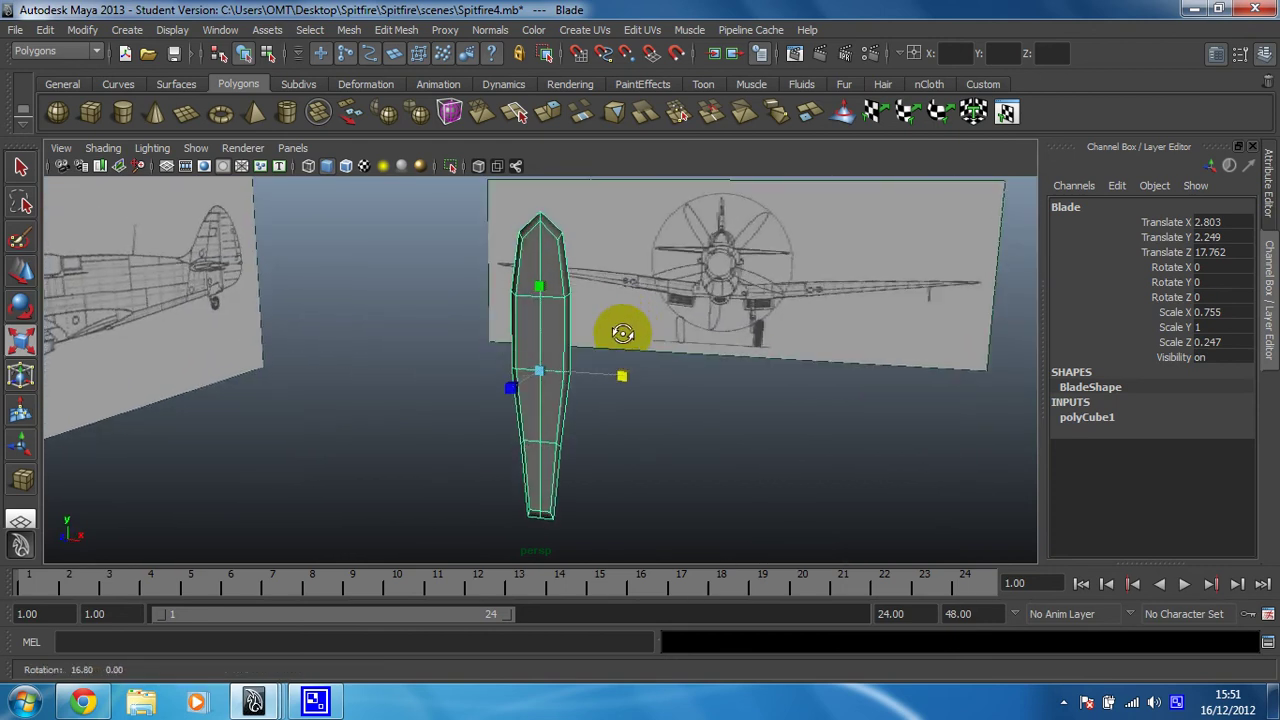
pyautogui.click(572, 302)
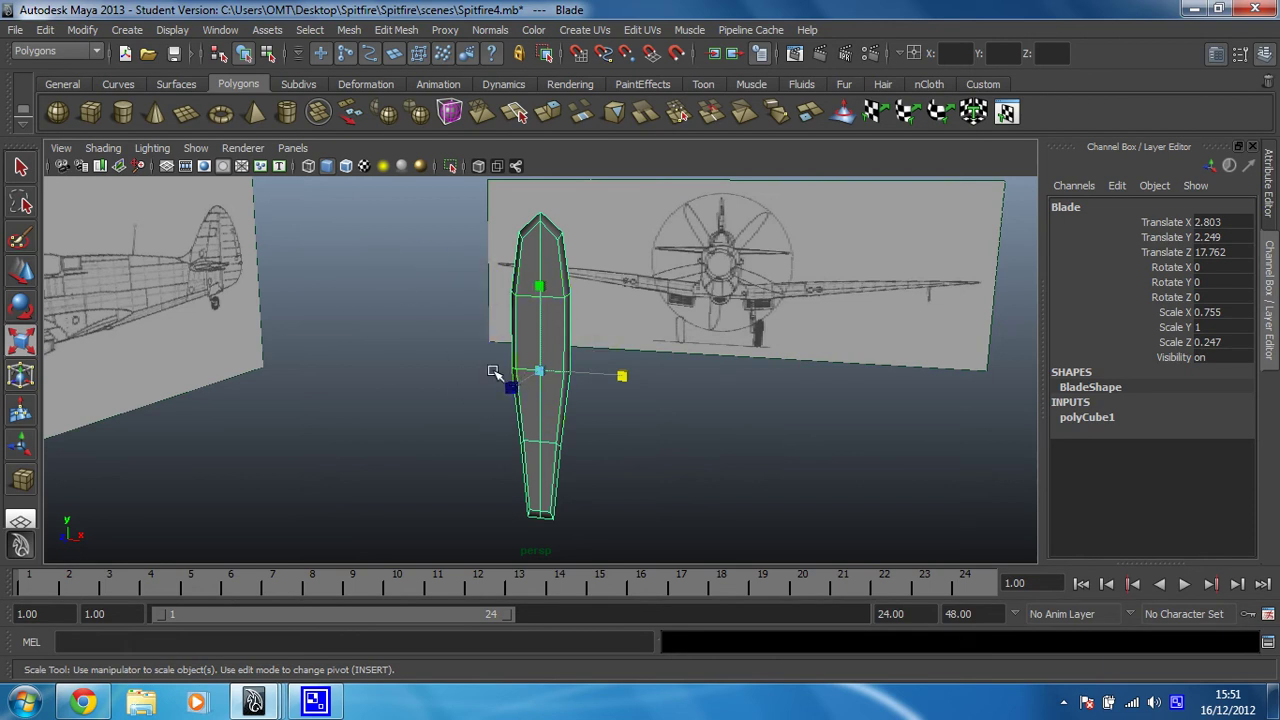
pyautogui.click(546, 293)
# Switch the blade to vertex mode and select all of the vertices at its tip
pyautogui.rightClick(554, 321)
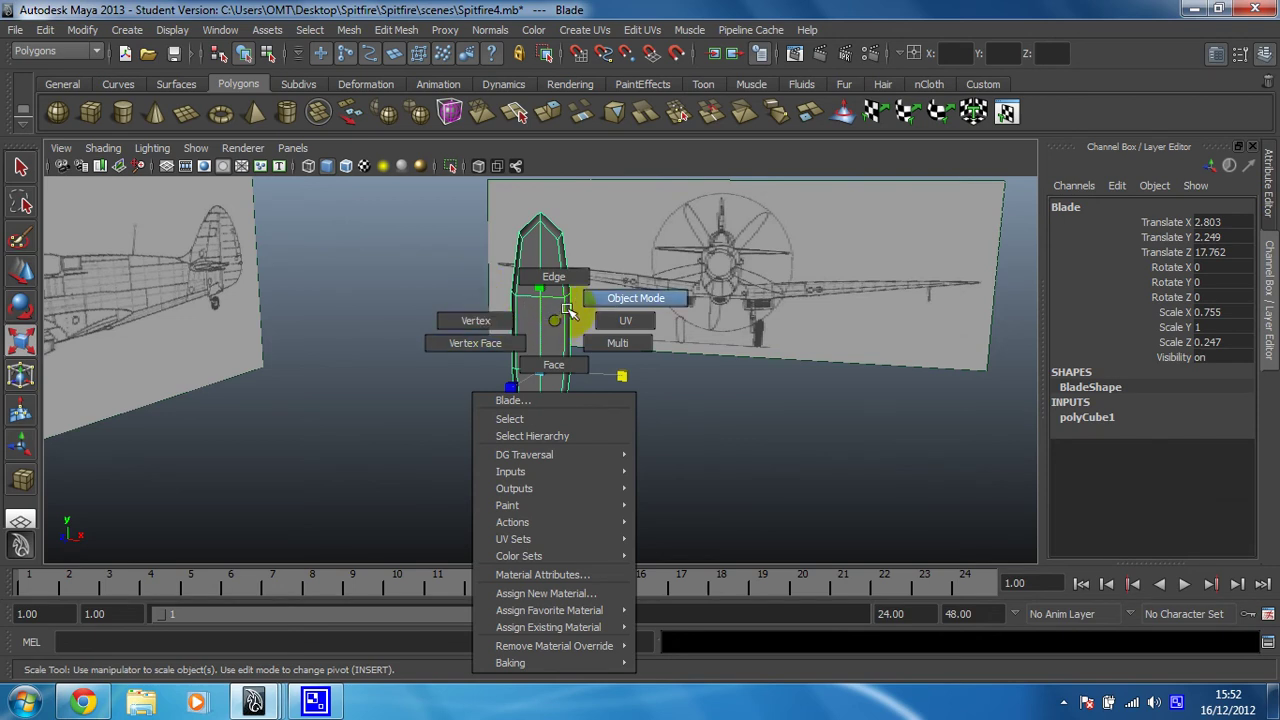
pyautogui.moveTo(567, 312); pyautogui.dragTo(491, 312, button='right')
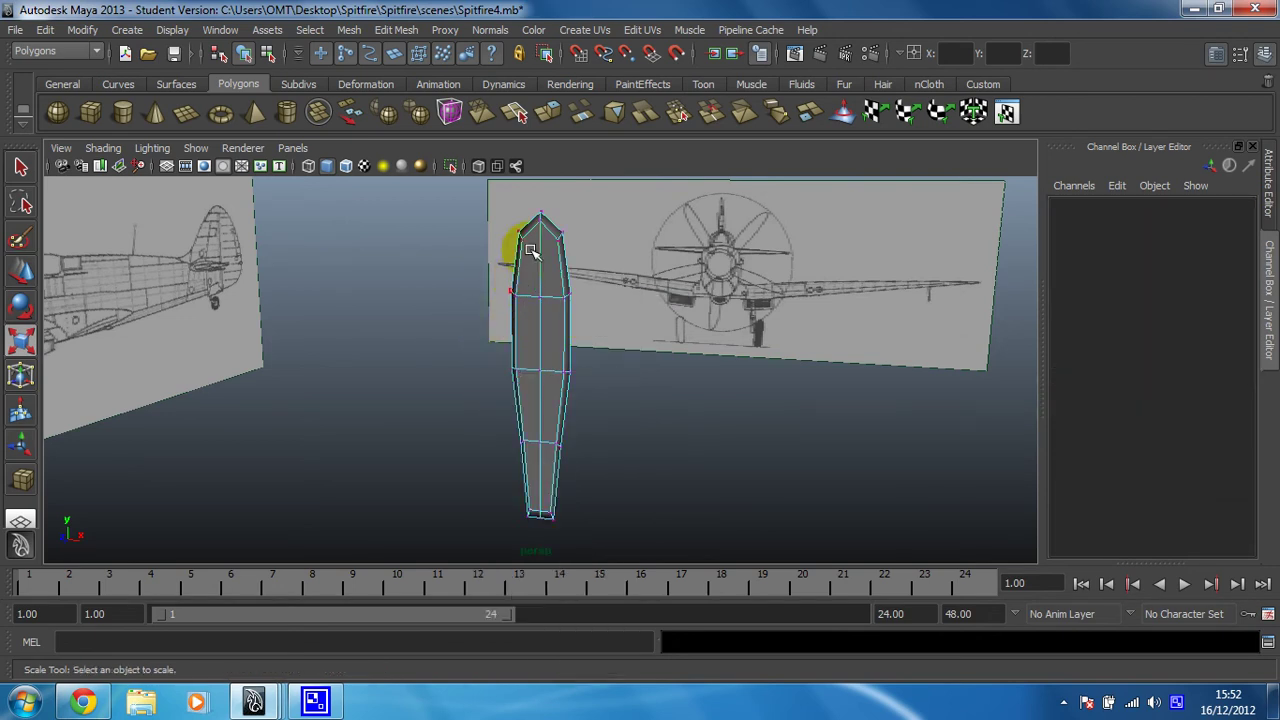
pyautogui.moveTo(503, 200); pyautogui.dragTo(586, 249)
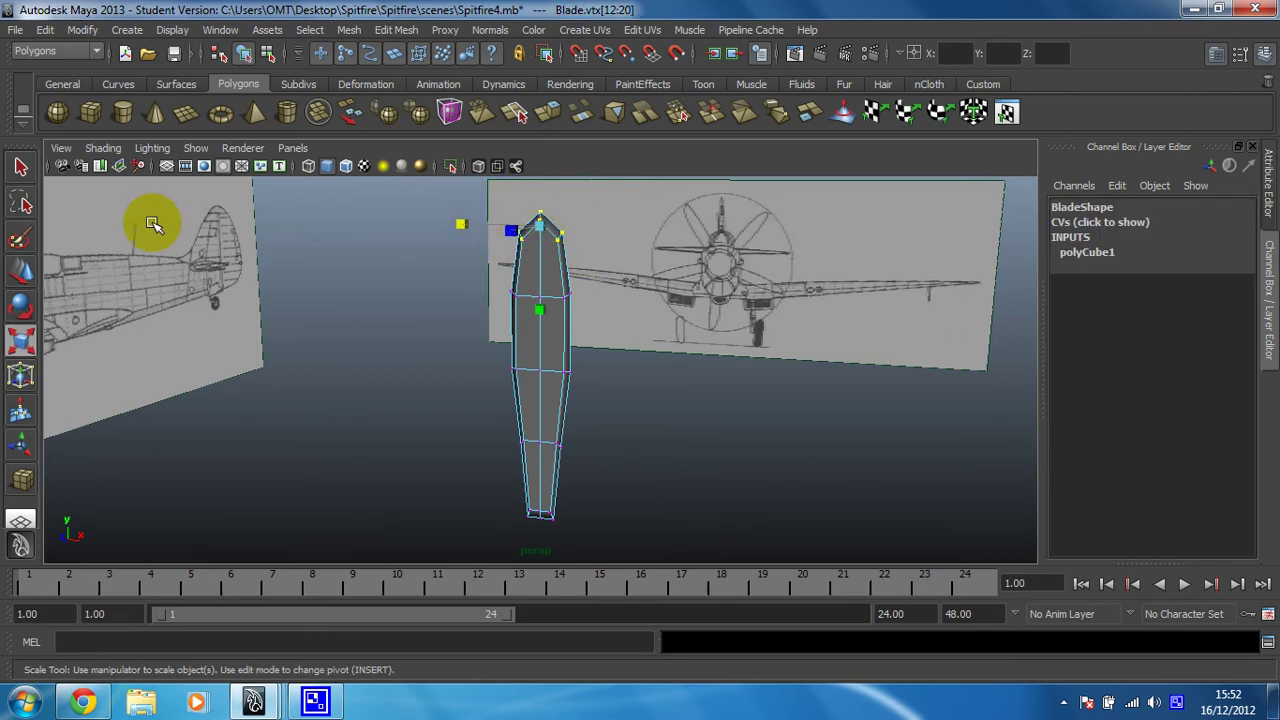
# Enable Soft Select for the tip vertices and set its falloff radius to 4.12
pyautogui.doubleClick(22, 172)
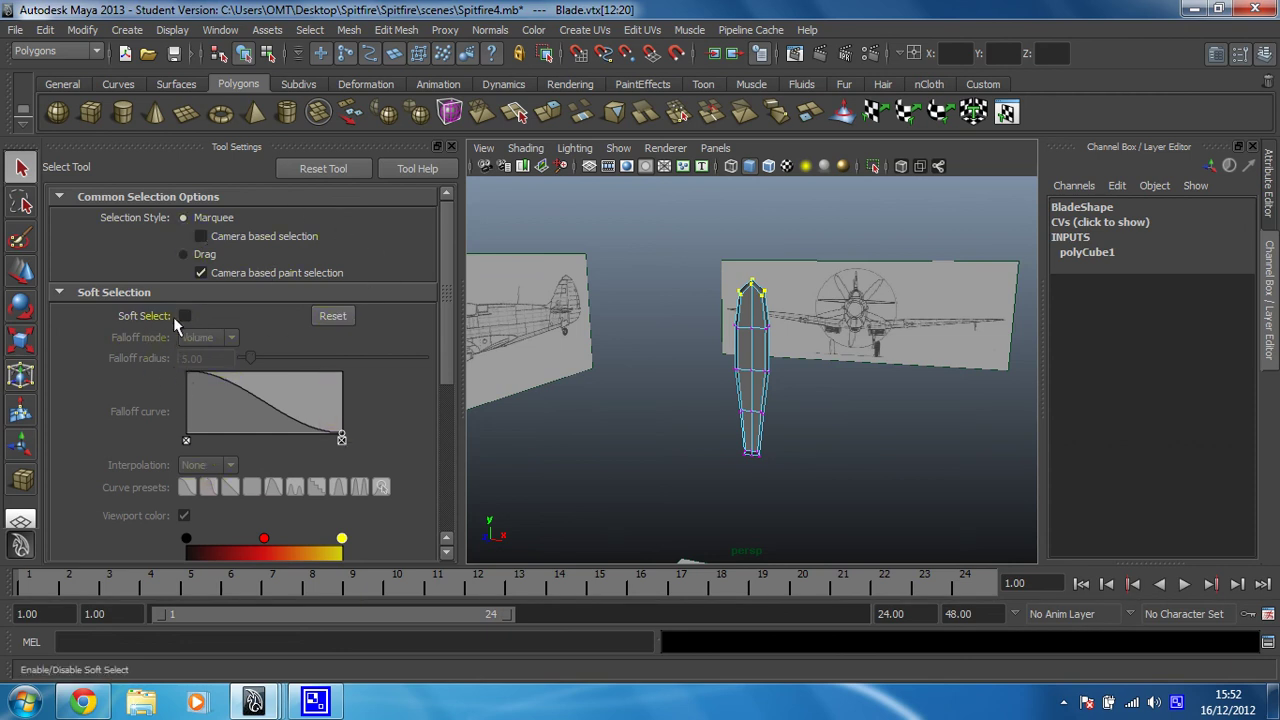
pyautogui.moveTo(726, 280); pyautogui.dragTo(766, 292)
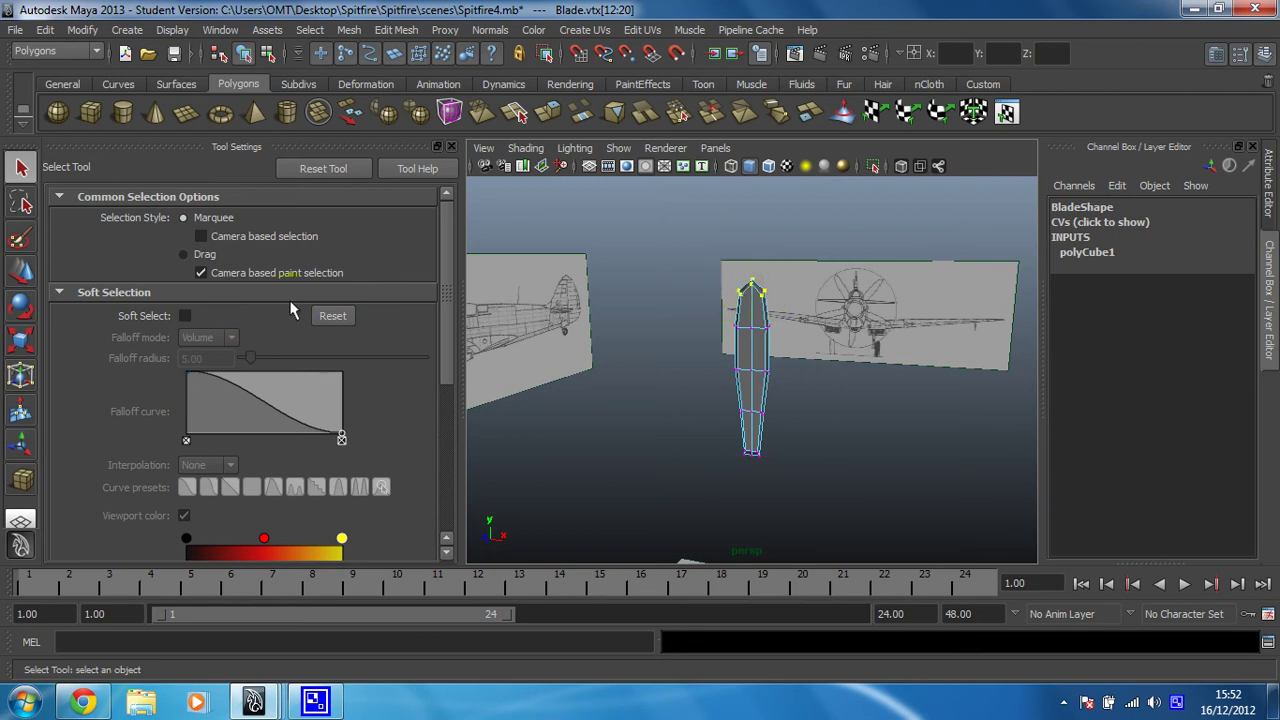
pyautogui.click(185, 315)
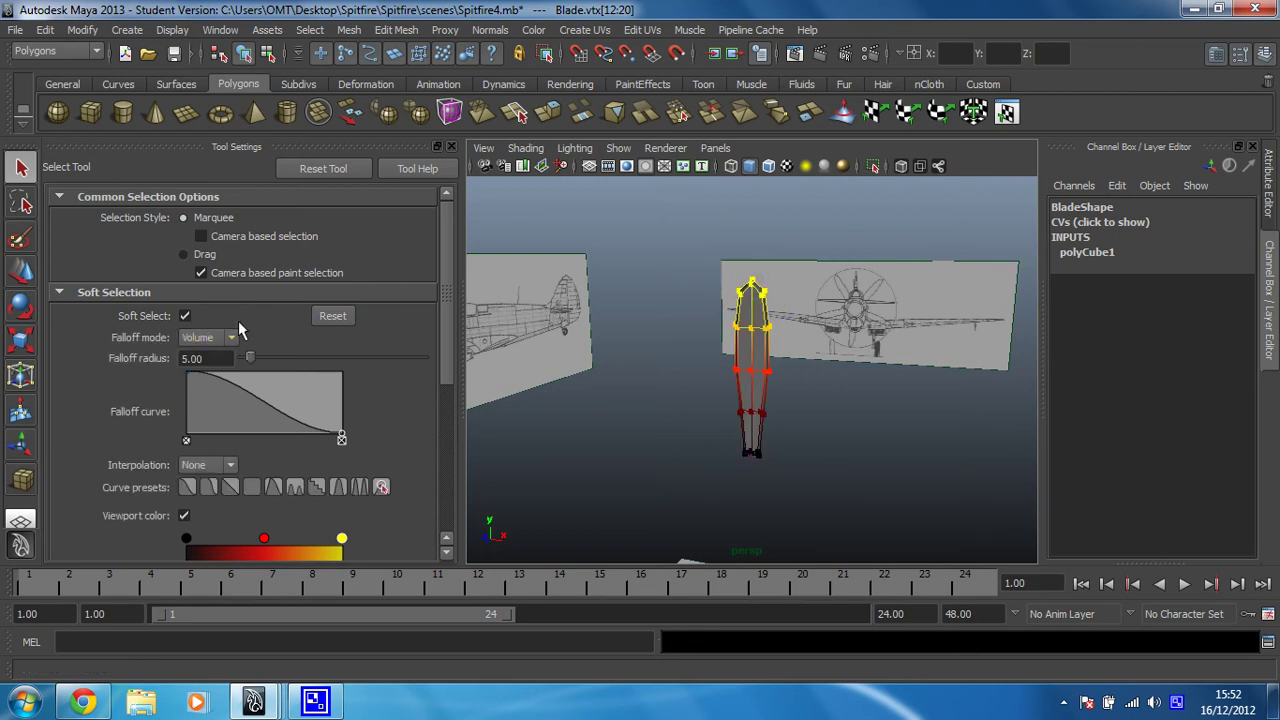
pyautogui.click(739, 292)
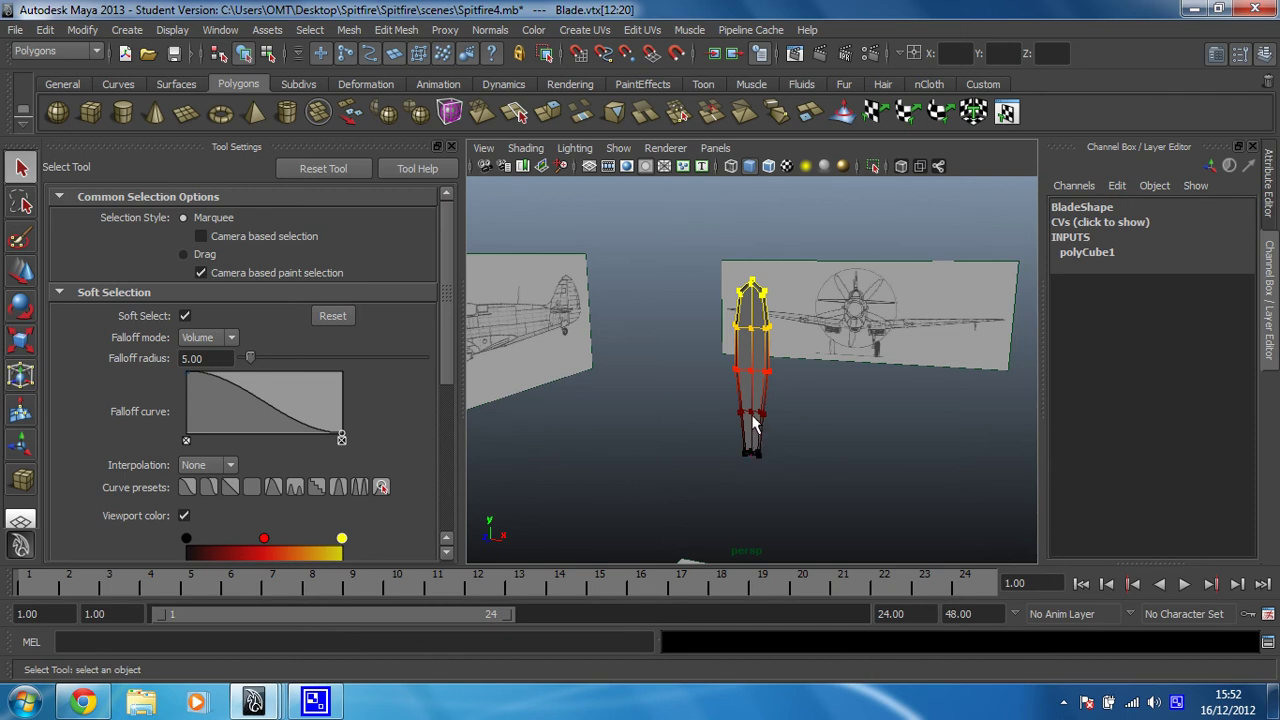
pyautogui.click(755, 342)
pyautogui.click(250, 358)
pyautogui.moveTo(250, 361); pyautogui.dragTo(249, 364)
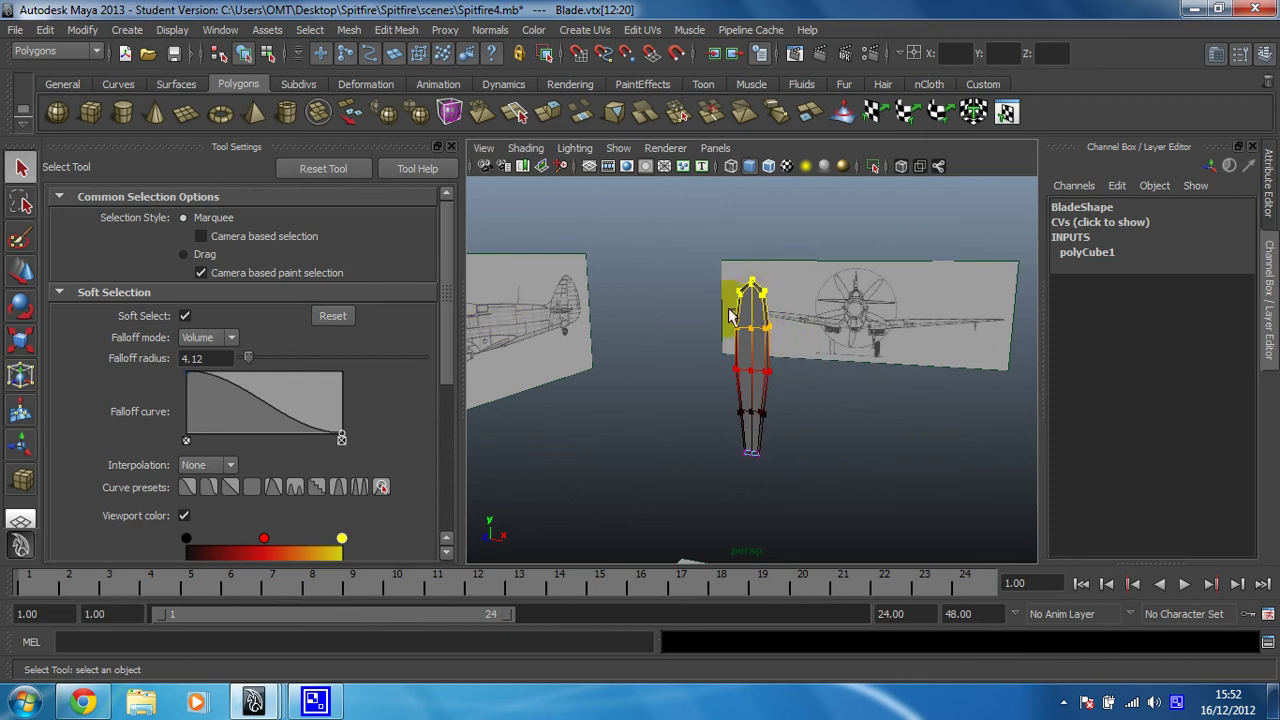
# Try to twist the blade by rotating its soft-selected tip vertices about the vertical axis
pyautogui.click(24, 310)
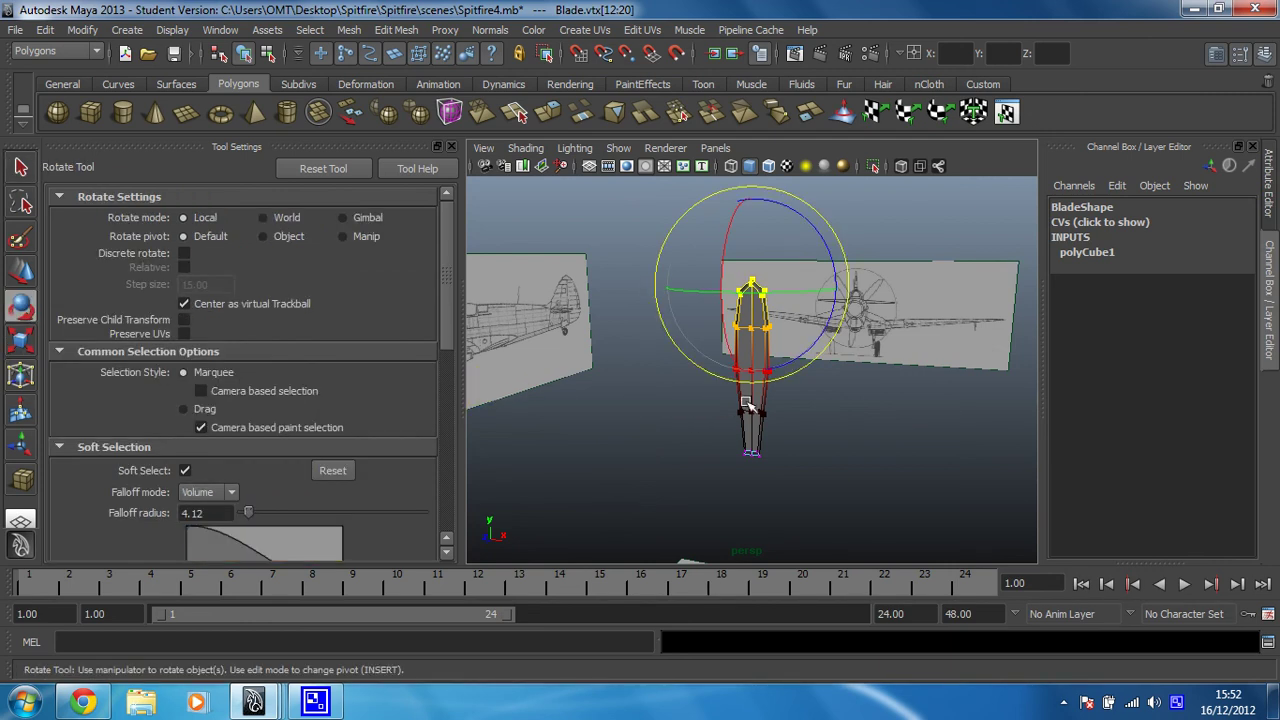
pyautogui.keyDown('alt'); pyautogui.moveTo(750, 404); pyautogui.dragTo(706, 447); pyautogui.keyUp('alt')
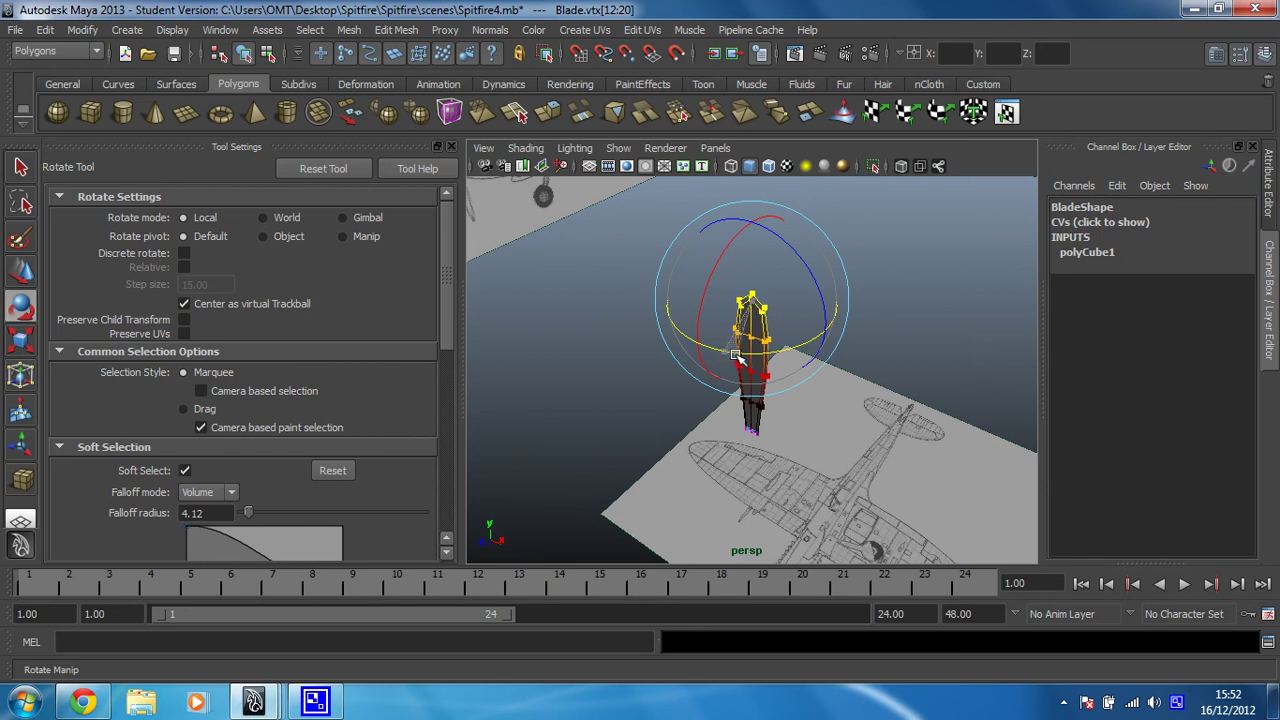
pyautogui.moveTo(735, 355); pyautogui.dragTo(815, 253)
pyautogui.hotkey('ctrl', 'z')
pyautogui.keyDown('alt'); pyautogui.moveTo(735, 400); pyautogui.dragTo(845, 430); pyautogui.keyUp('alt')
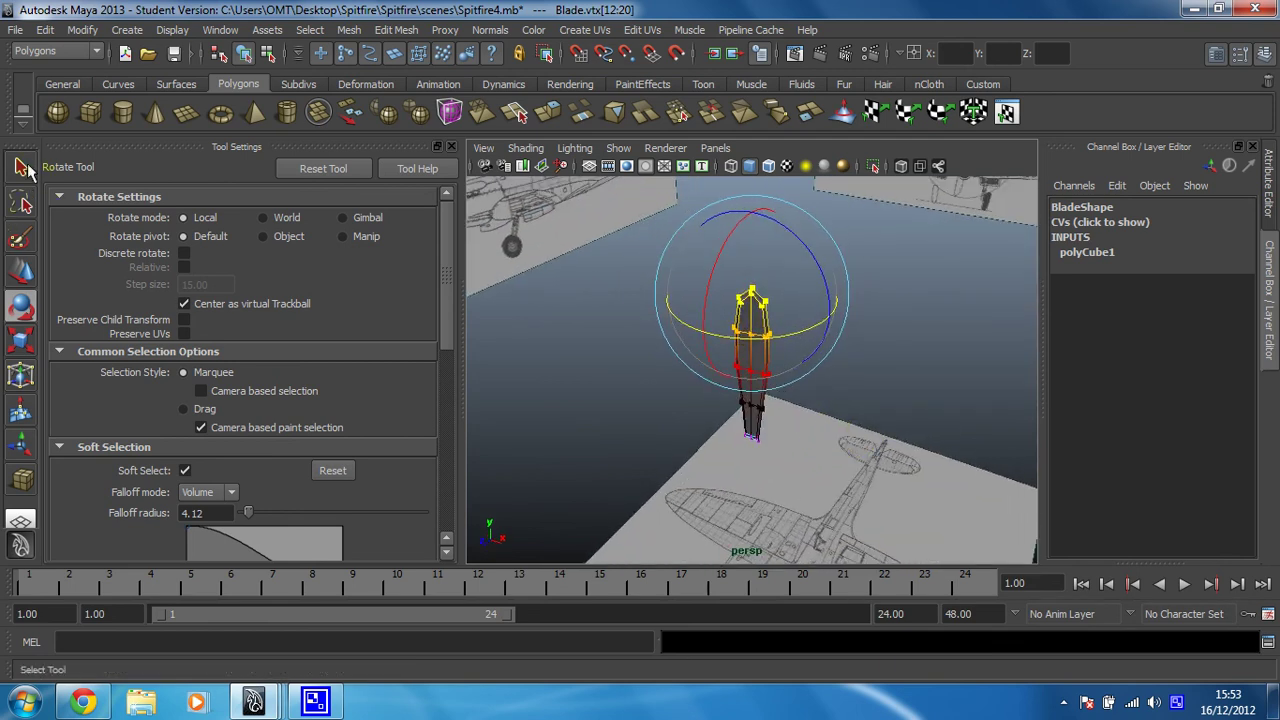
# Turn off Soft Select, close the tool settings, and return the blade to object mode
pyautogui.press('q')
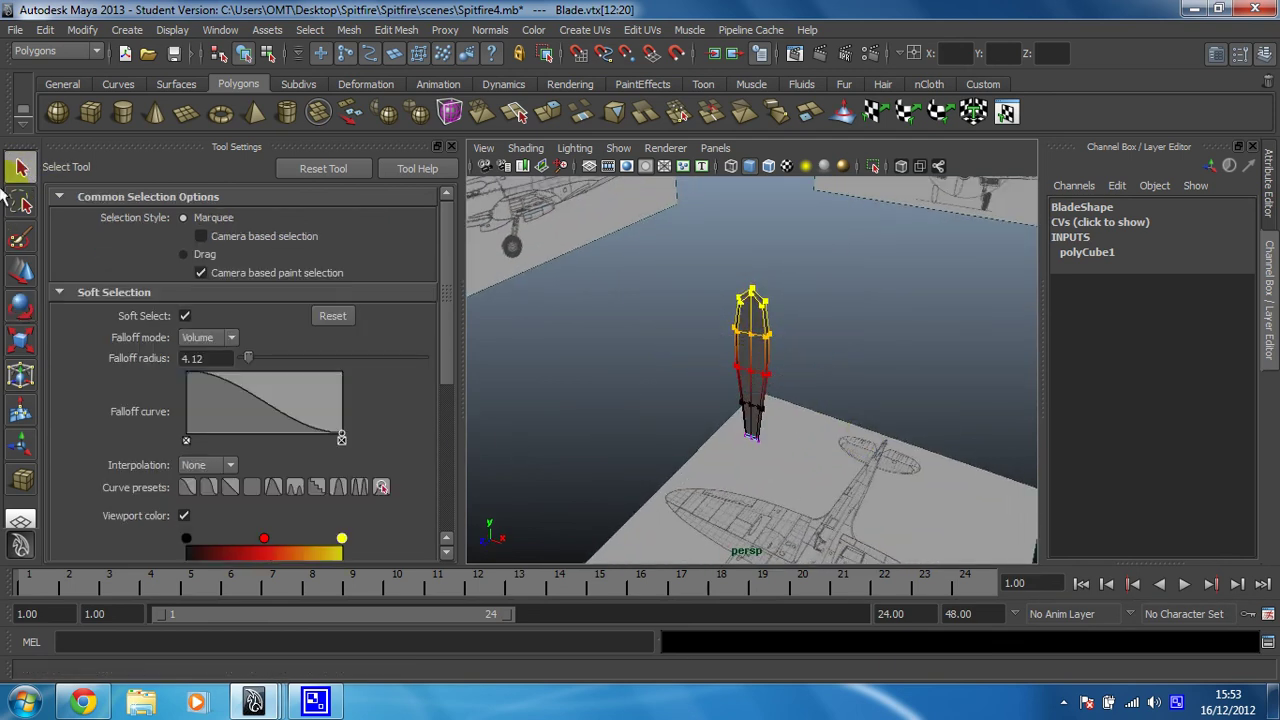
pyautogui.click(186, 316)
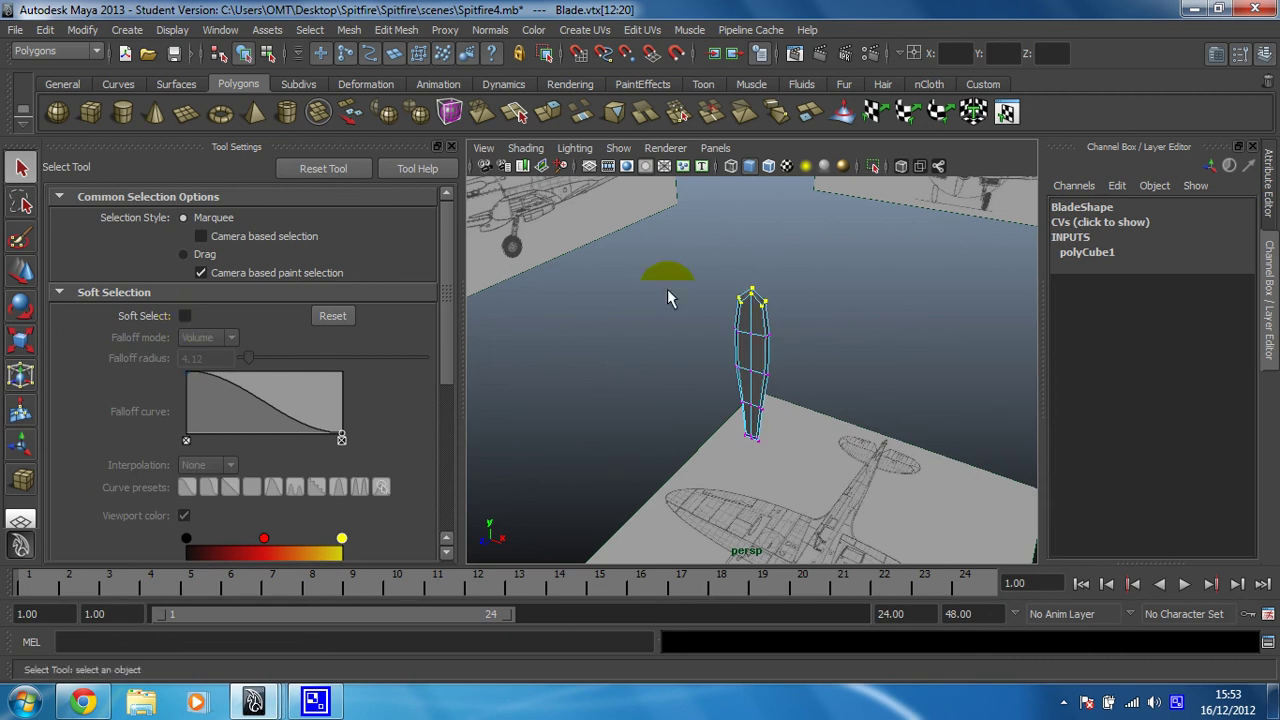
pyautogui.click(451, 146)
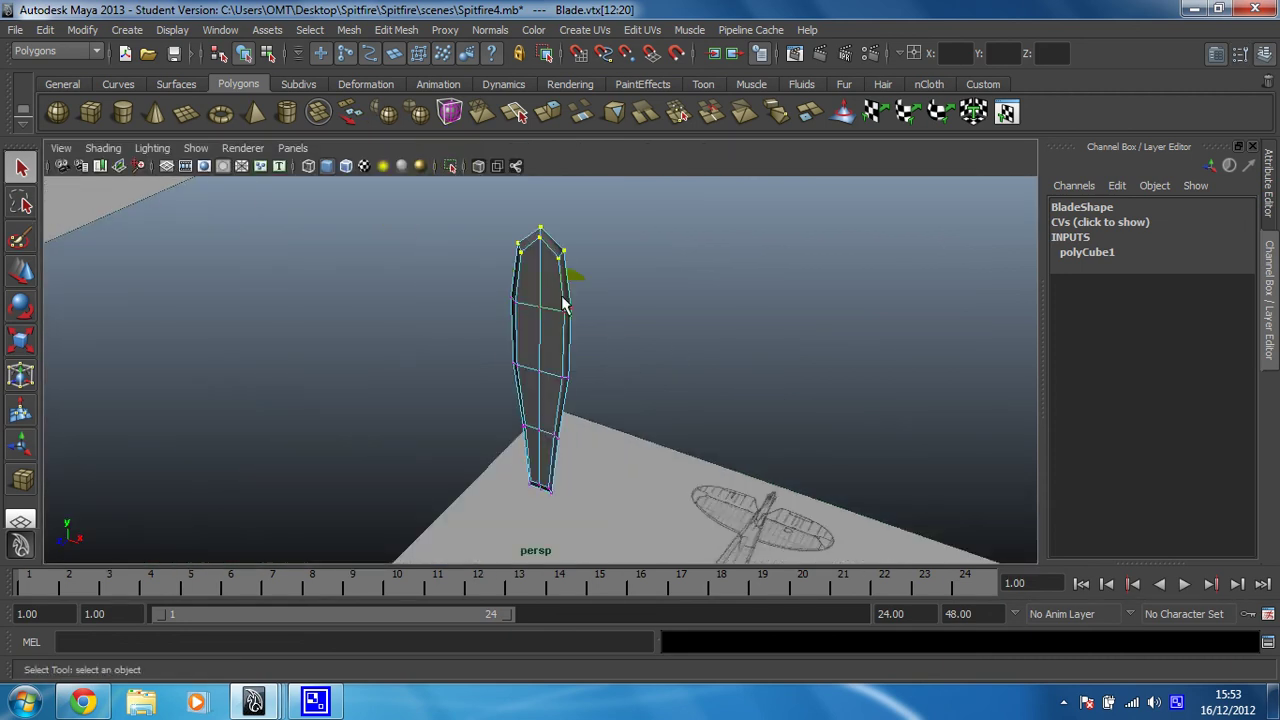
pyautogui.rightClick(563, 305)
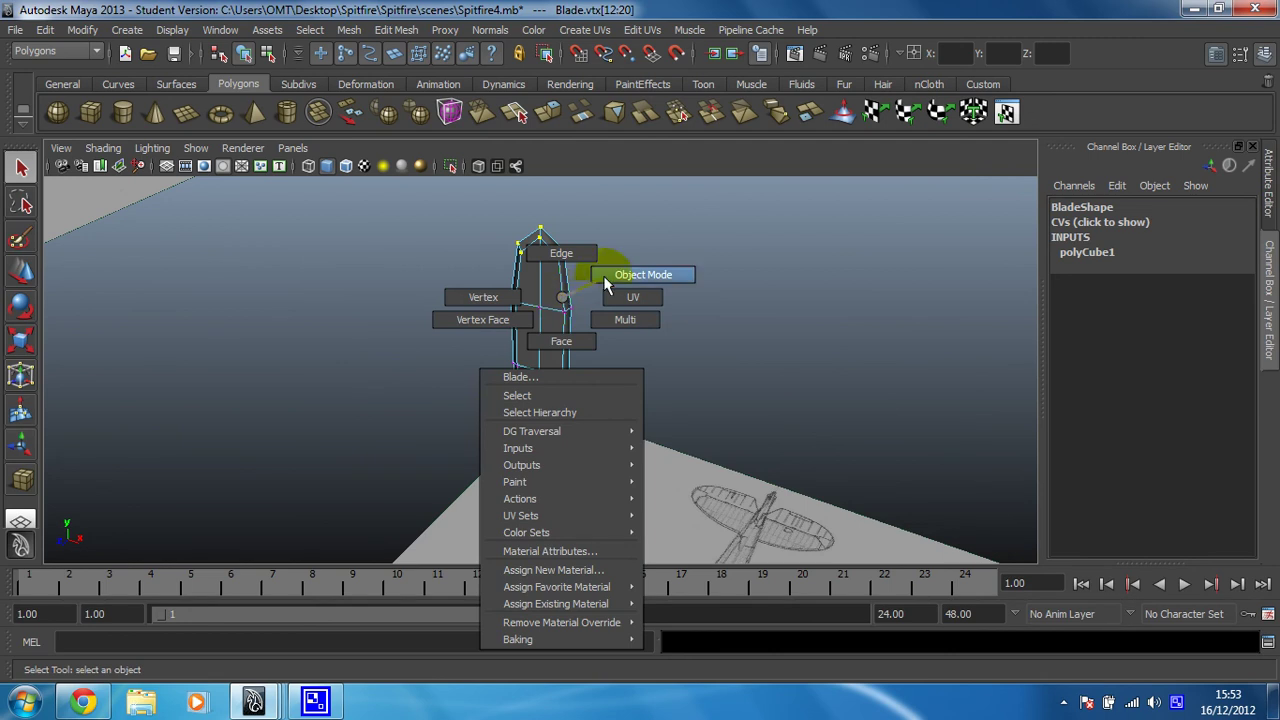
pyautogui.click(603, 275)
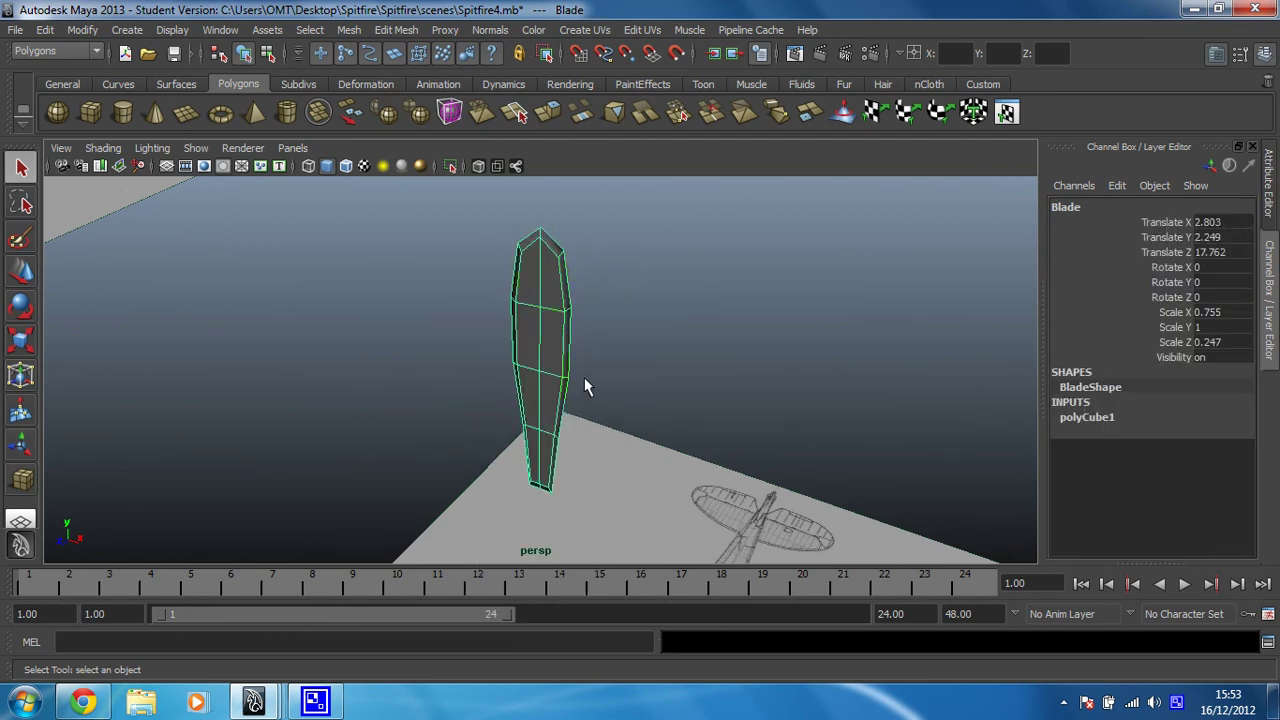
pyautogui.click(621, 302)
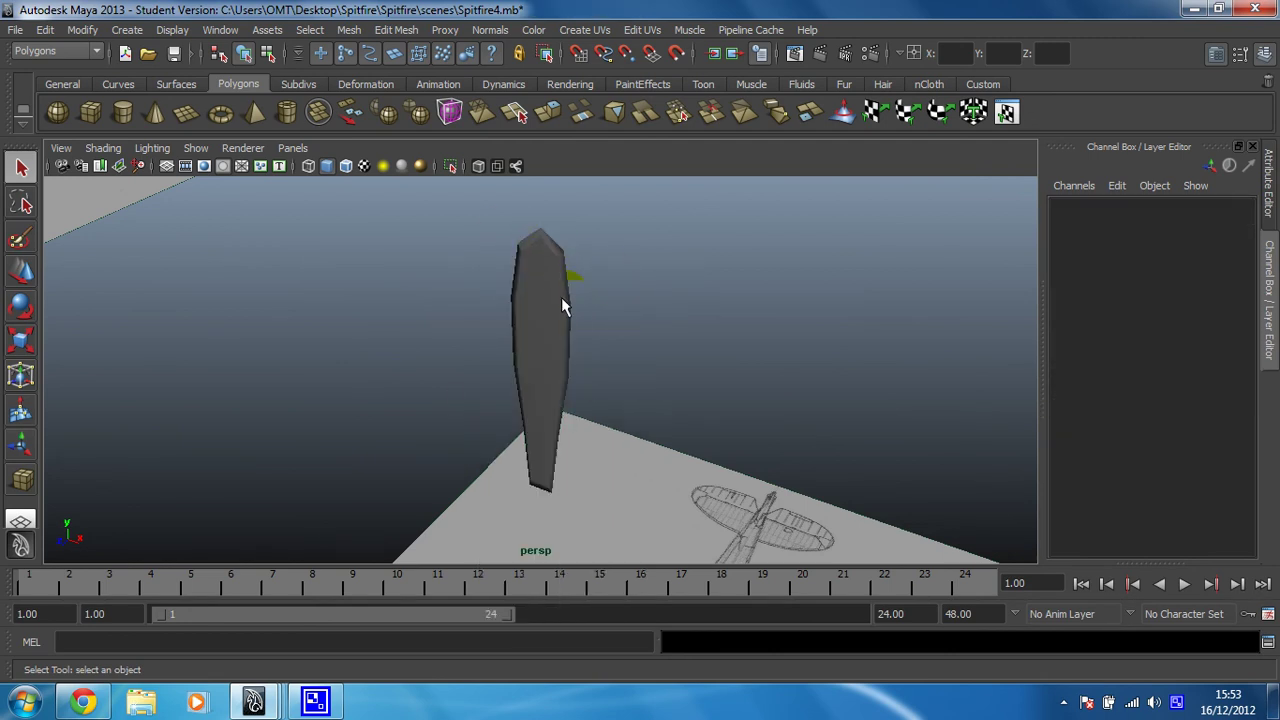
# Select the whole blade and soften its edges so that its surface shades smoothly
pyautogui.keyDown('alt'); pyautogui.moveTo(561, 297); pyautogui.dragTo(538, 309); pyautogui.keyUp('alt')
pyautogui.click(538, 309)
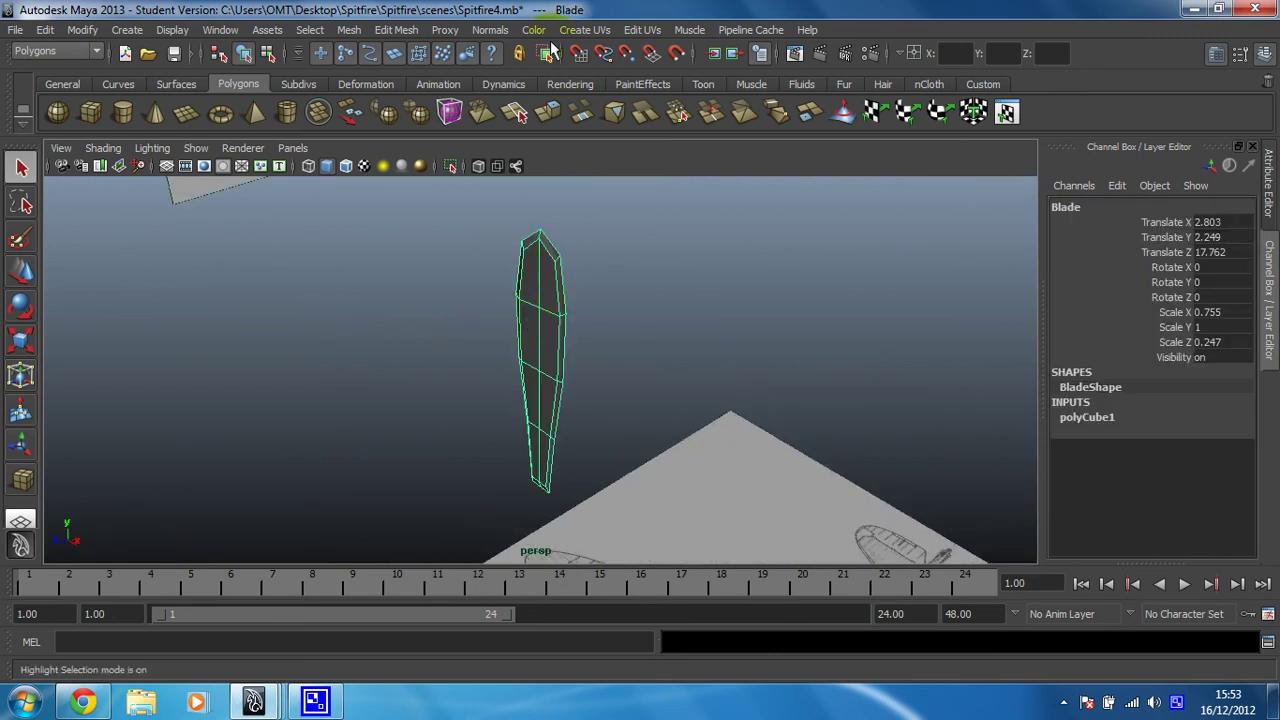
pyautogui.click(489, 30)
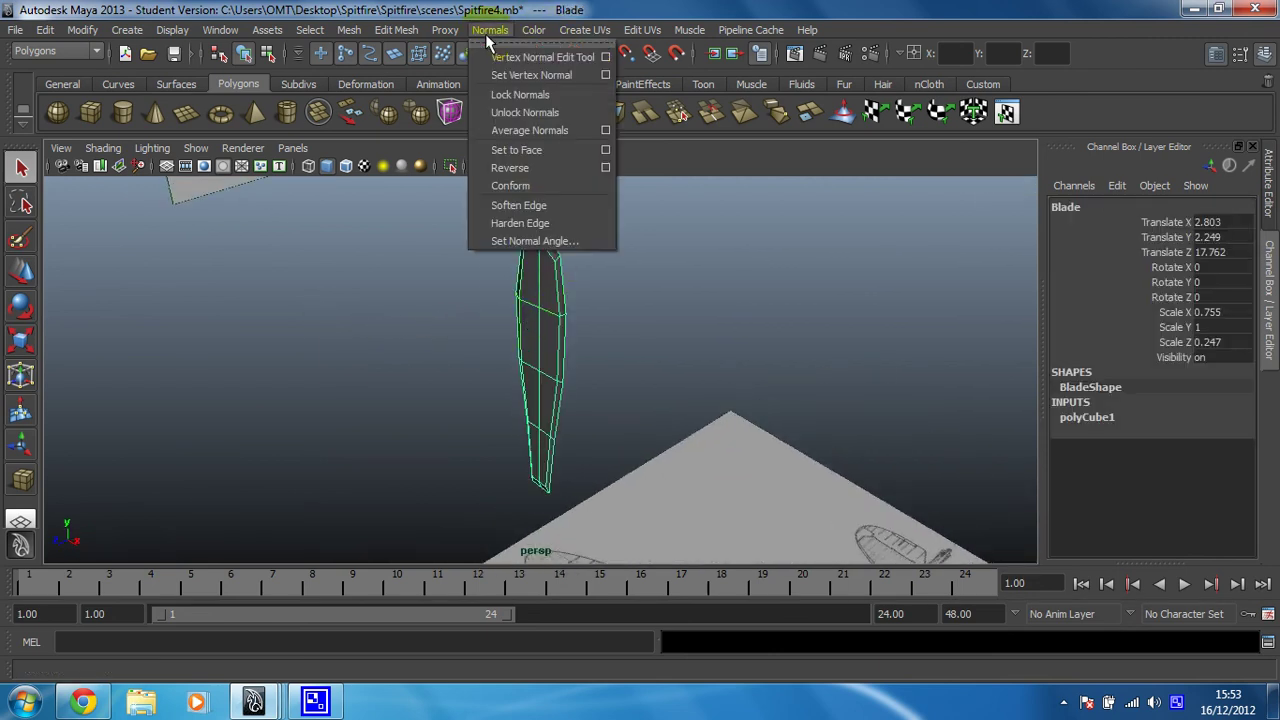
pyautogui.click(507, 207)
pyautogui.click(410, 292)
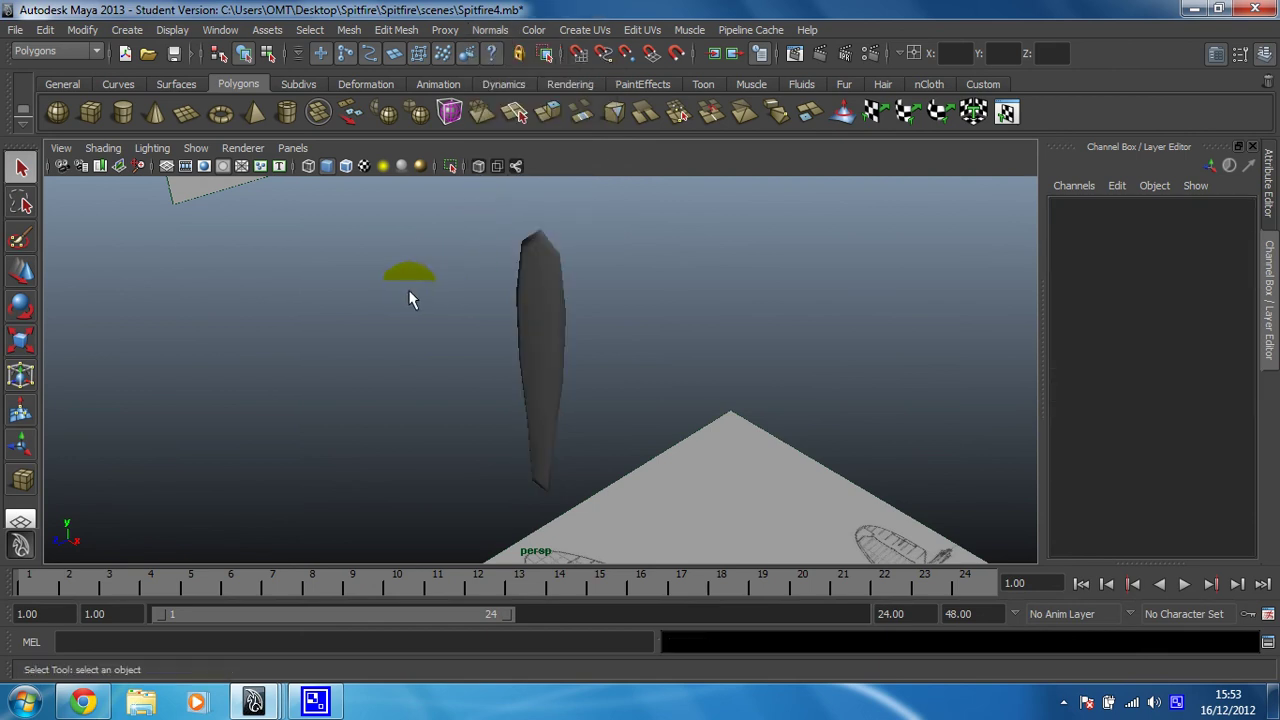